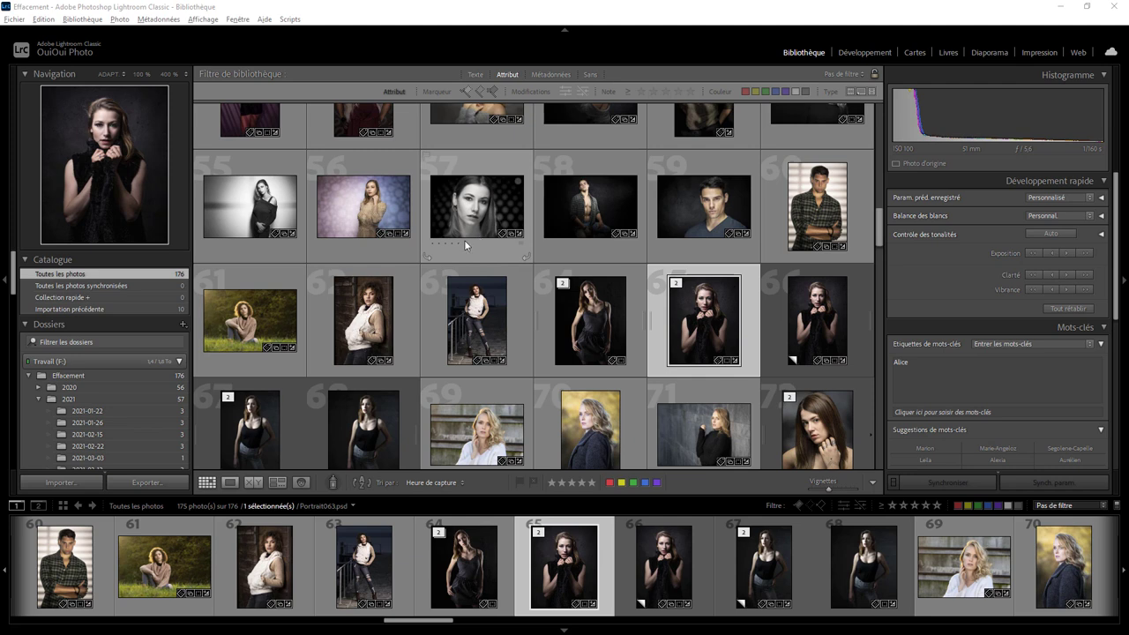
- In Grid view, select photo 2 and add photos 33 and 34 to the selection
scroll(470, 254, up, 5)
scroll(344, 265, up, 5)
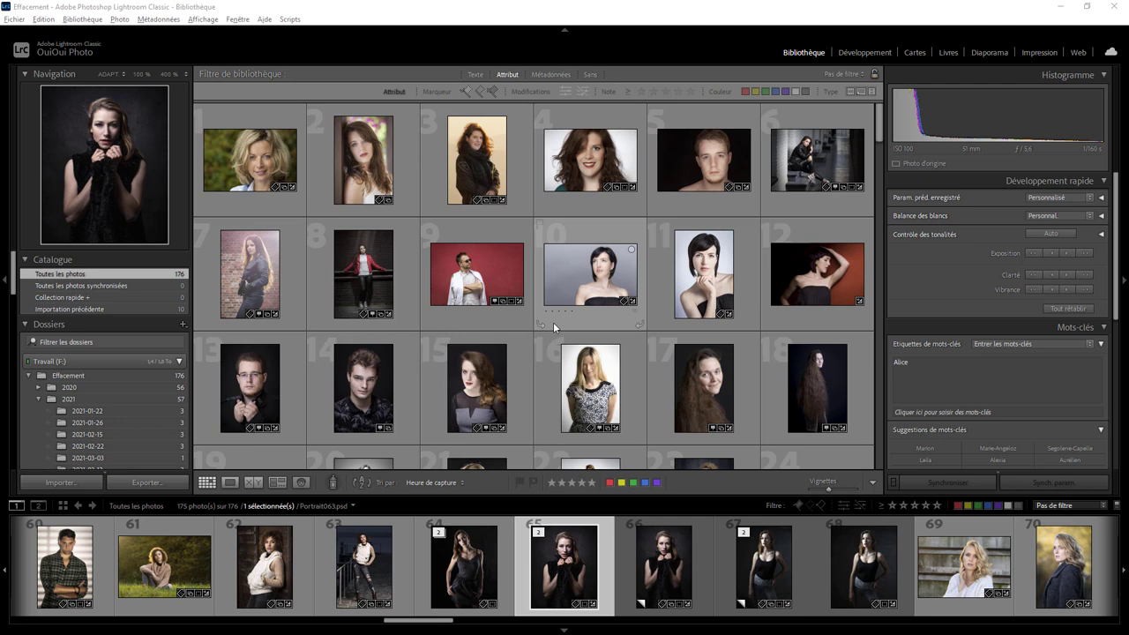
scroll(544, 307, down, 2)
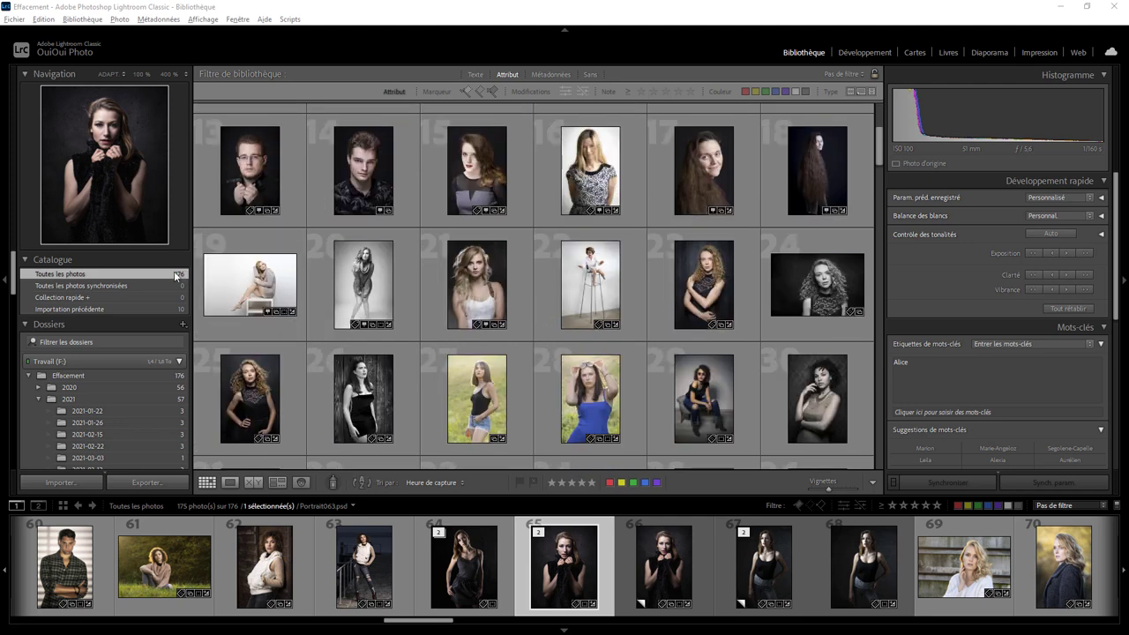
scroll(620, 276, down, 1)
scroll(620, 276, down, 2)
scroll(619, 276, down, 1)
scroll(620, 280, up, 2)
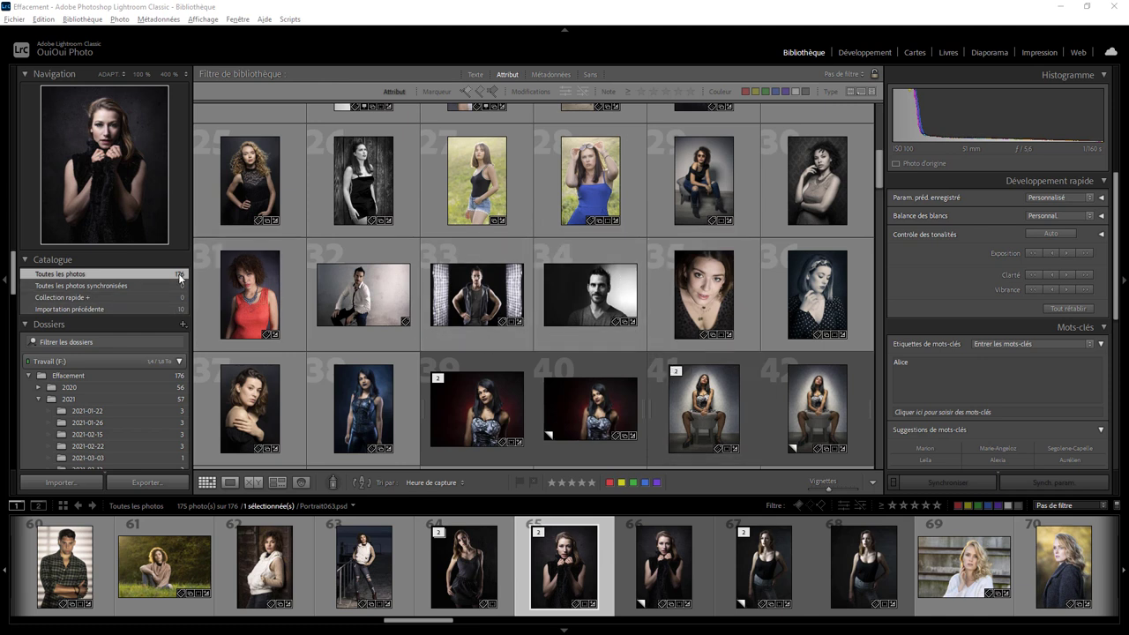
scroll(491, 313, up, 4)
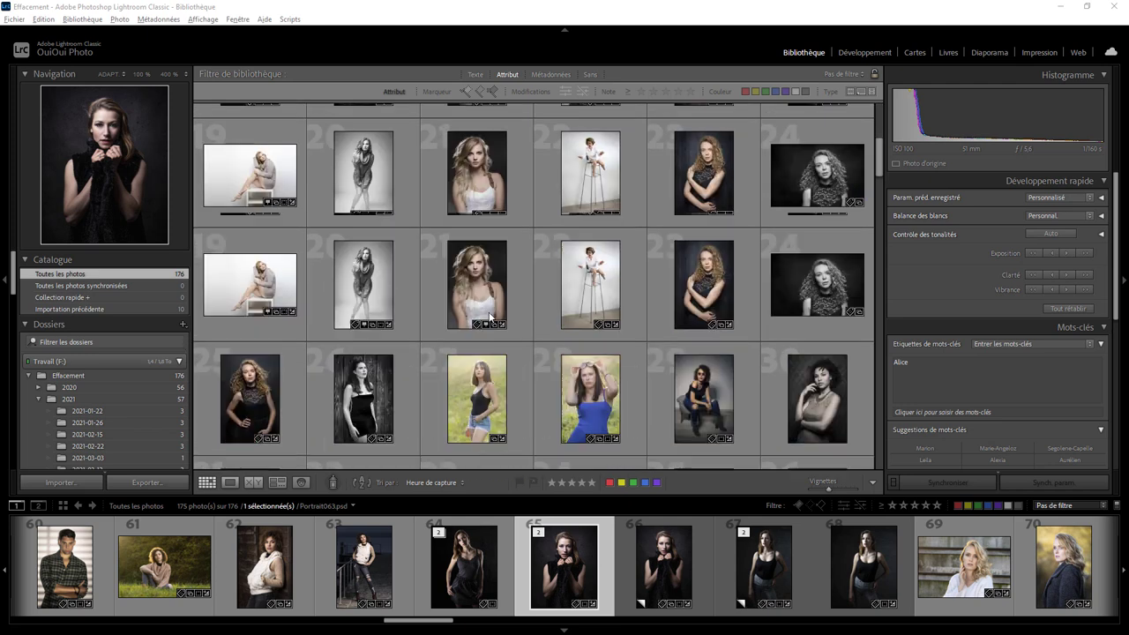
click(412, 194)
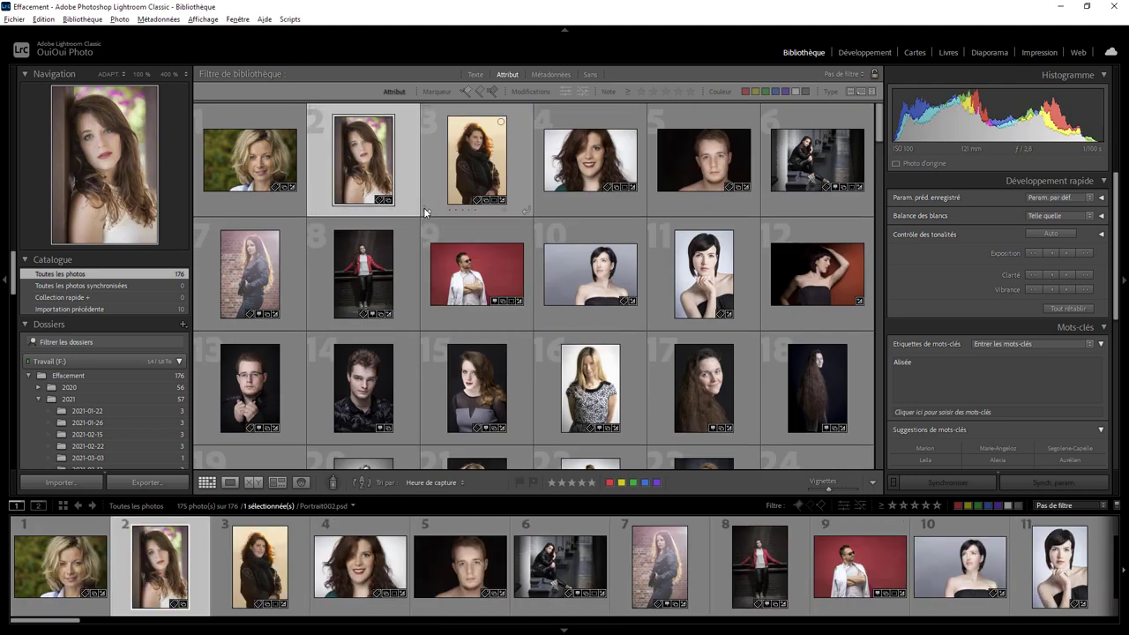
scroll(444, 241, down, 5)
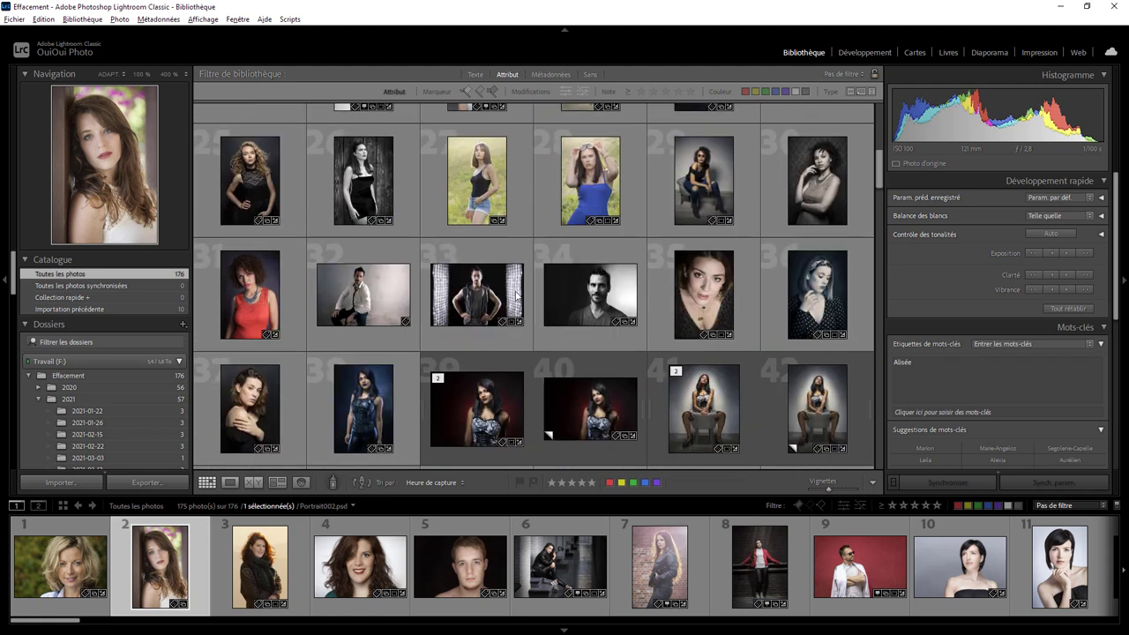
ctrl+click(487, 261)
ctrl+click(590, 250)
- Add photos 58, 63, 95 and 124 to the selection
scroll(655, 363, down, 5)
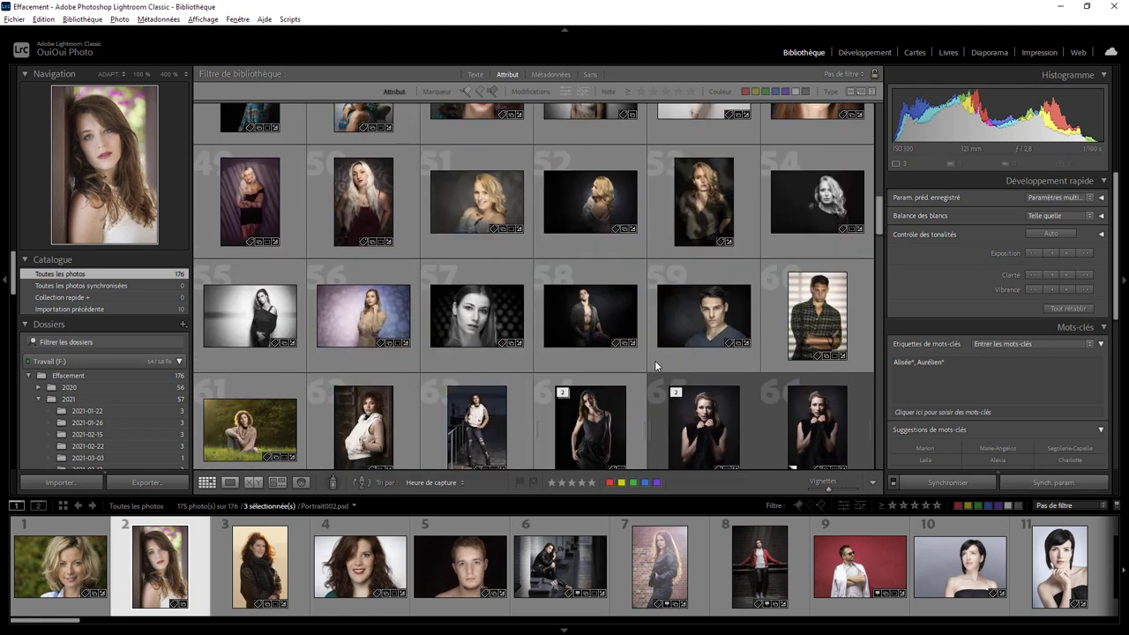
ctrl+click(602, 276)
ctrl+click(598, 388)
scroll(617, 380, down, 5)
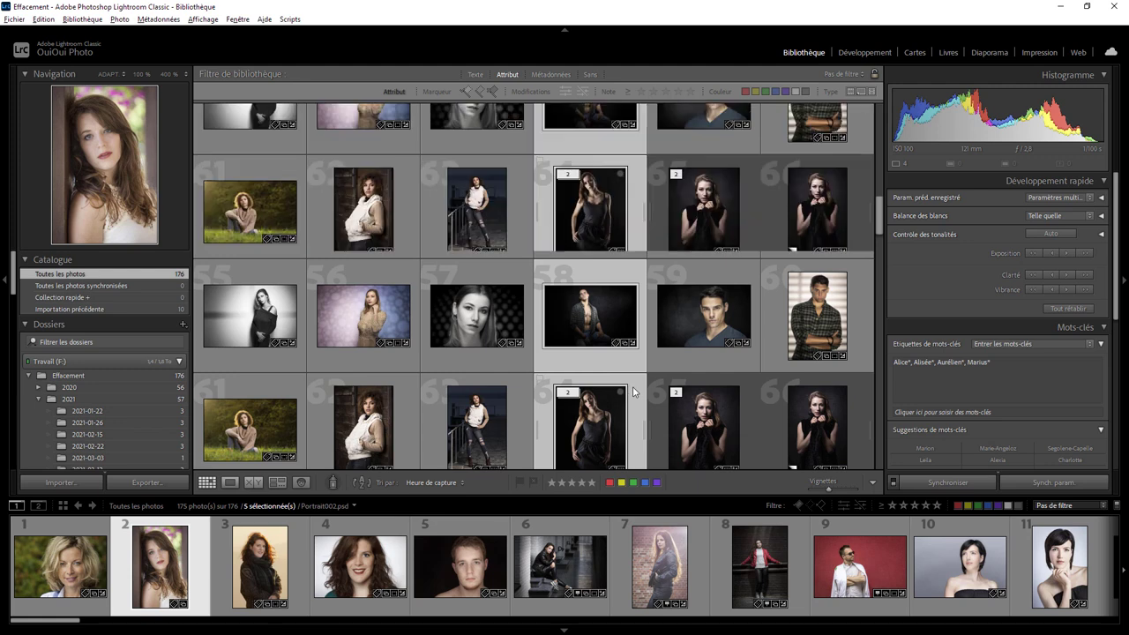
scroll(605, 388, down, 4)
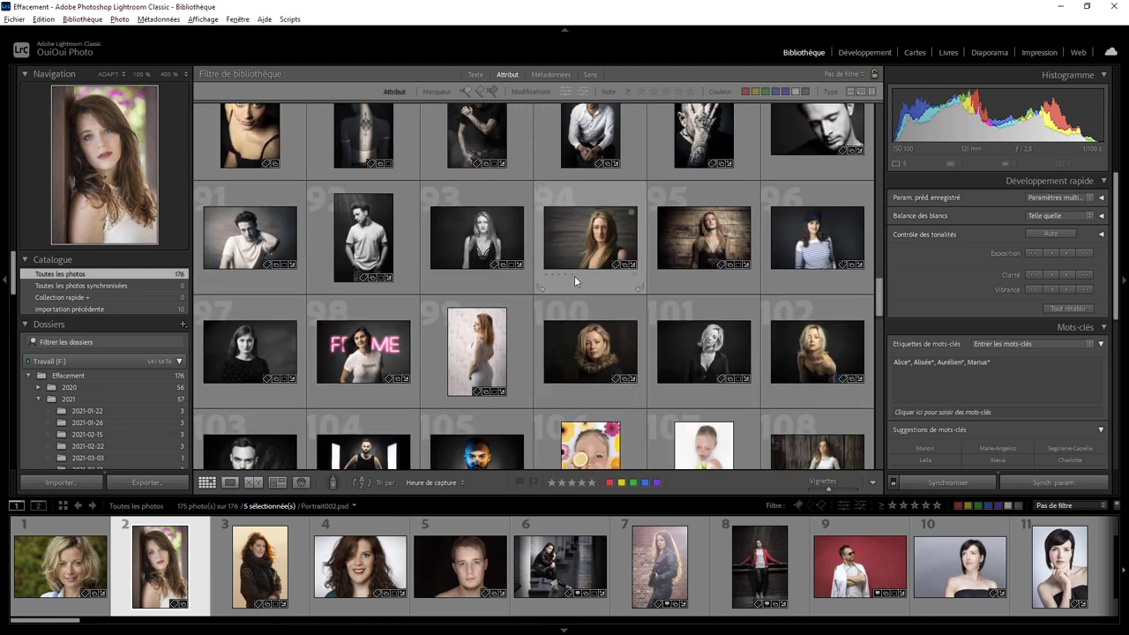
ctrl+click(685, 282)
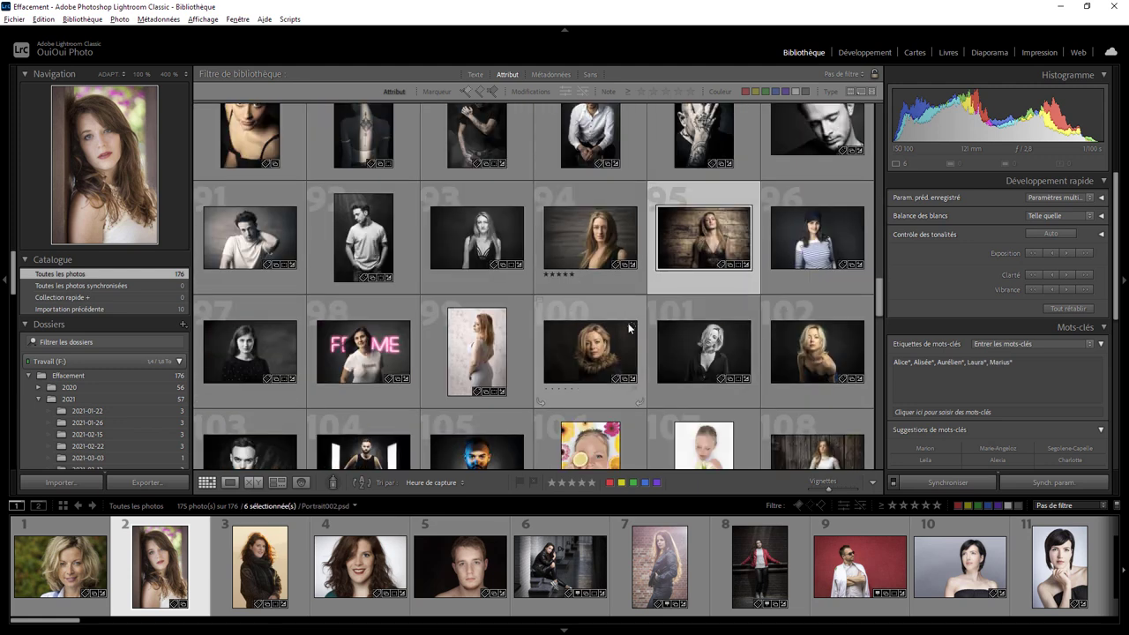
scroll(628, 323, down, 4)
ctrl+click(636, 376)
- Add photos 166, 158, 170 and 174 to complete the 11-photo selection
scroll(634, 374, down, 5)
scroll(635, 374, down, 5)
ctrl+click(604, 340)
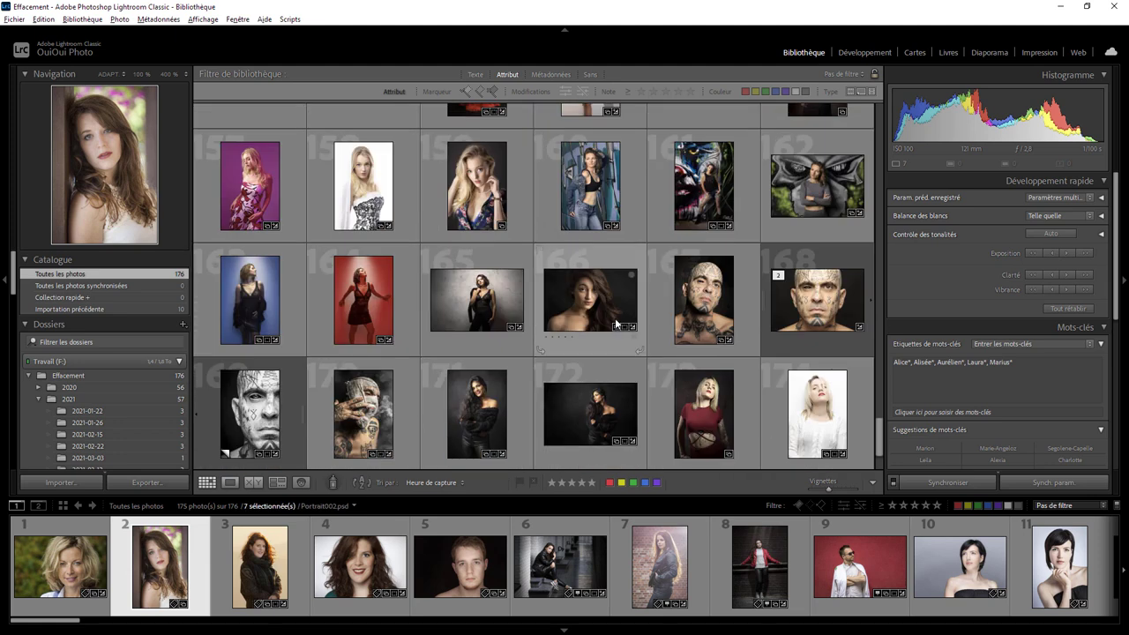
ctrl+click(398, 197)
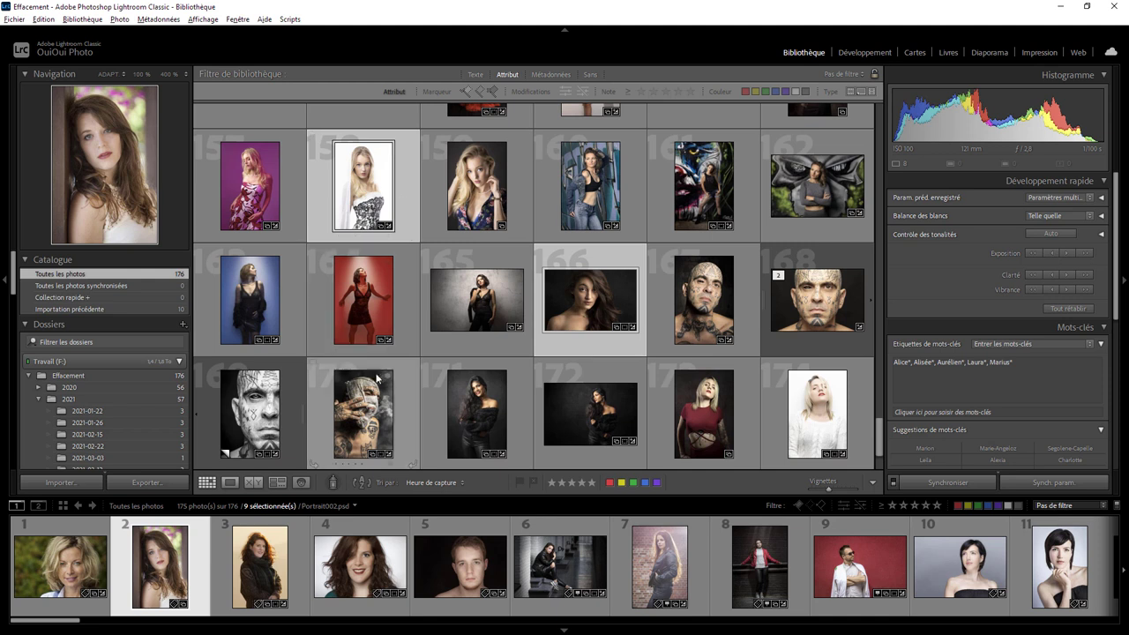
ctrl+click(397, 415)
scroll(731, 401, down, 1)
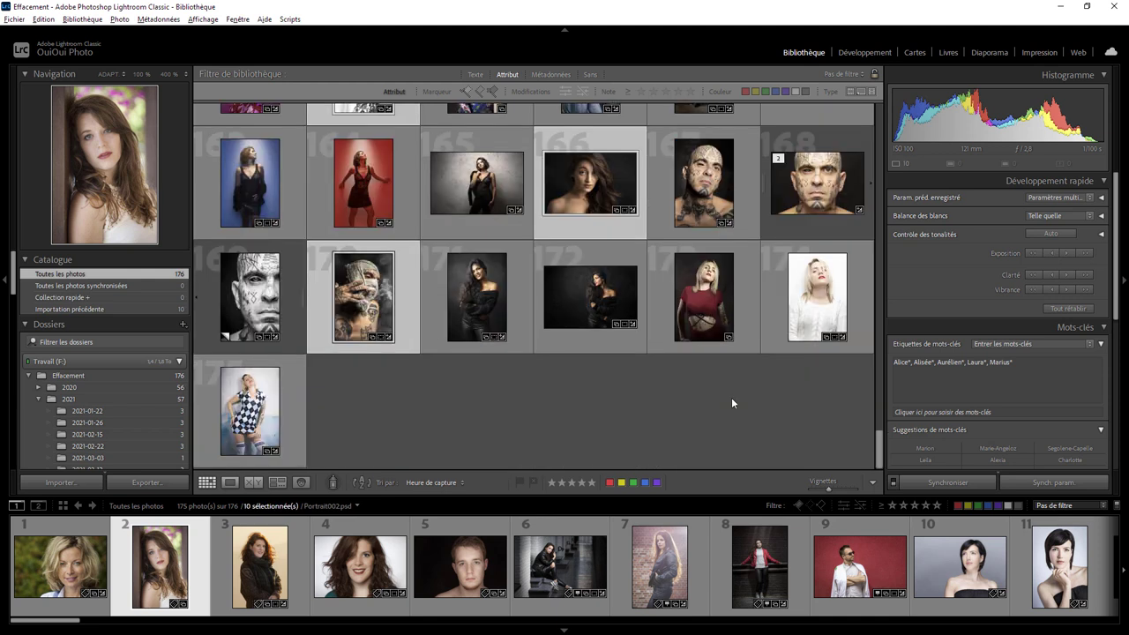
ctrl+click(775, 309)
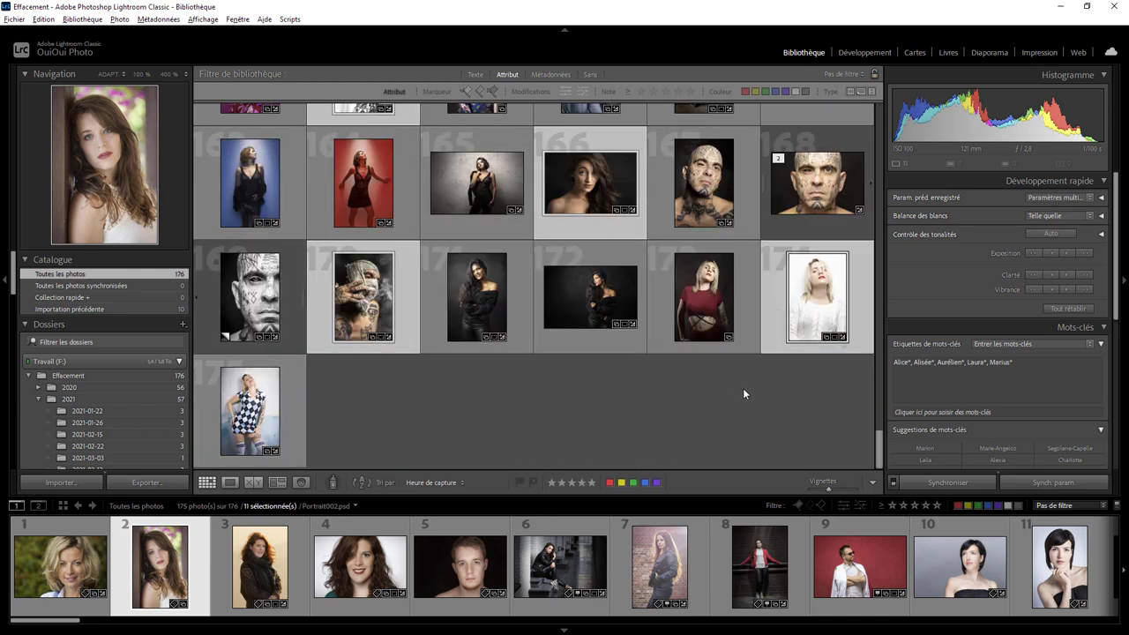
- Remove the 11 selected photos from the catalogue only with 'Retirer de Lightroom'
key(Delete)
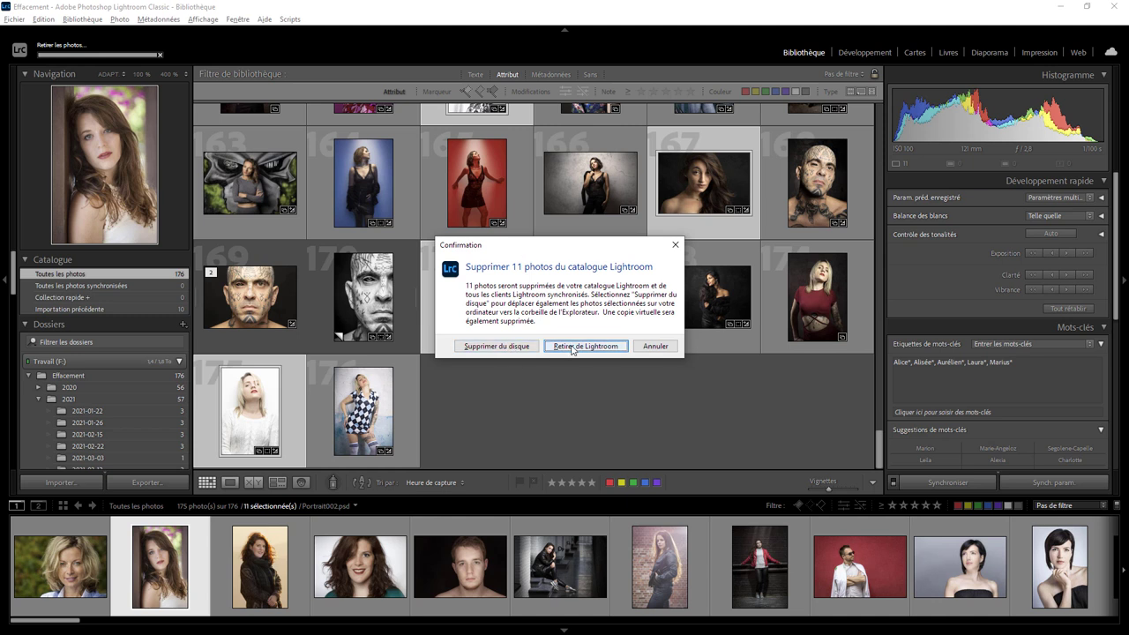
click(582, 346)
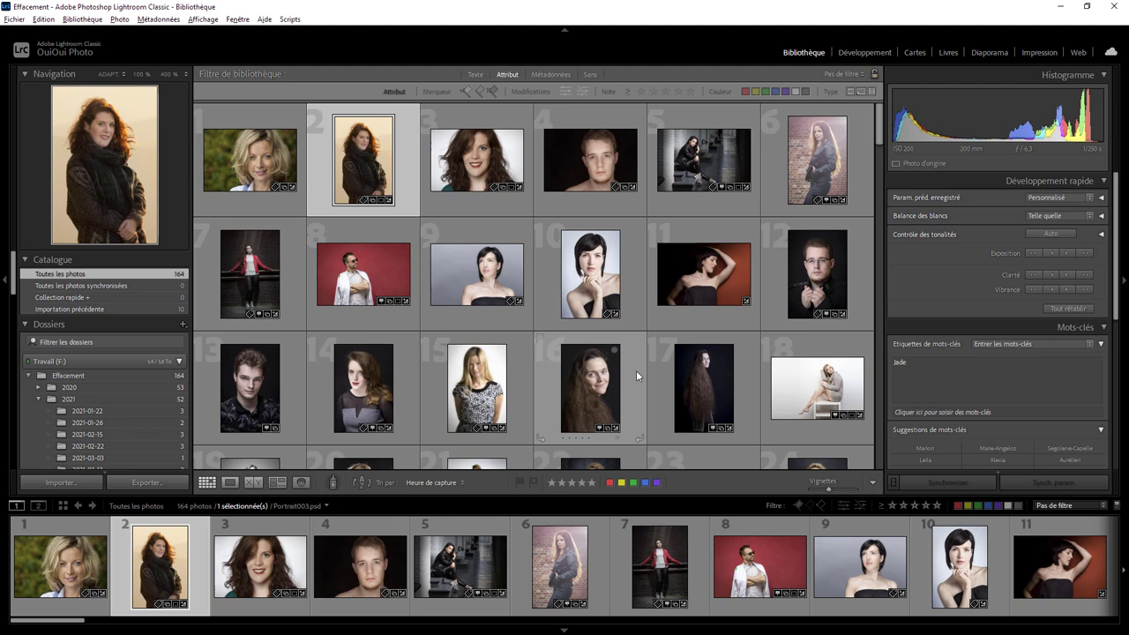
- Scroll down through the grid and select photo 151
scroll(625, 370, down, 5)
scroll(626, 370, down, 5)
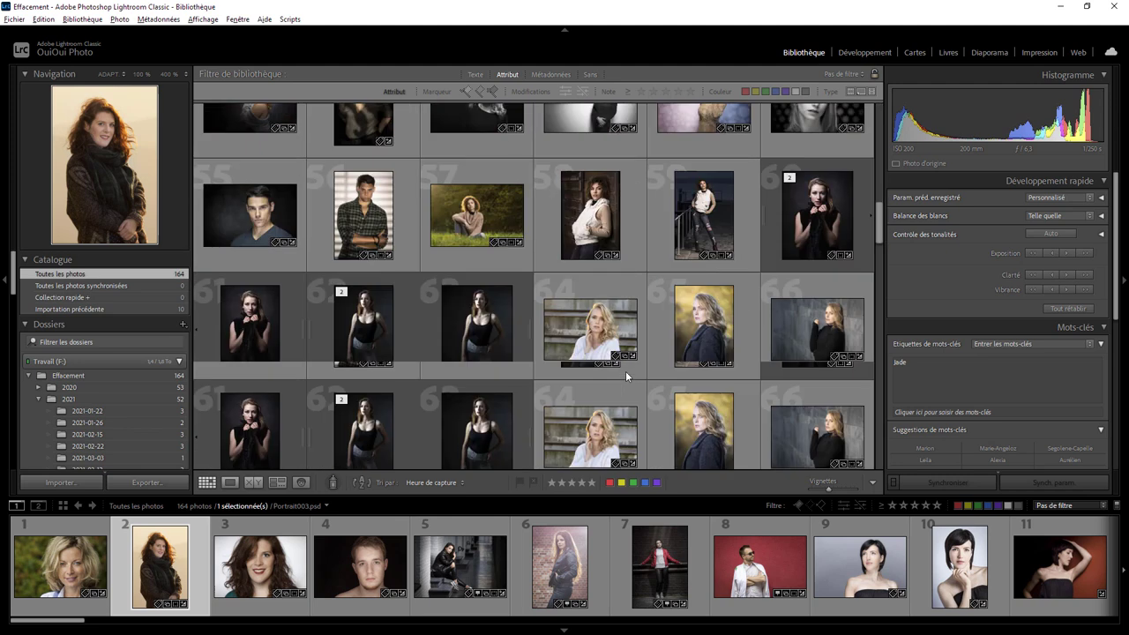
scroll(626, 370, down, 3)
scroll(625, 370, down, 3)
scroll(625, 371, down, 3)
scroll(625, 371, down, 2)
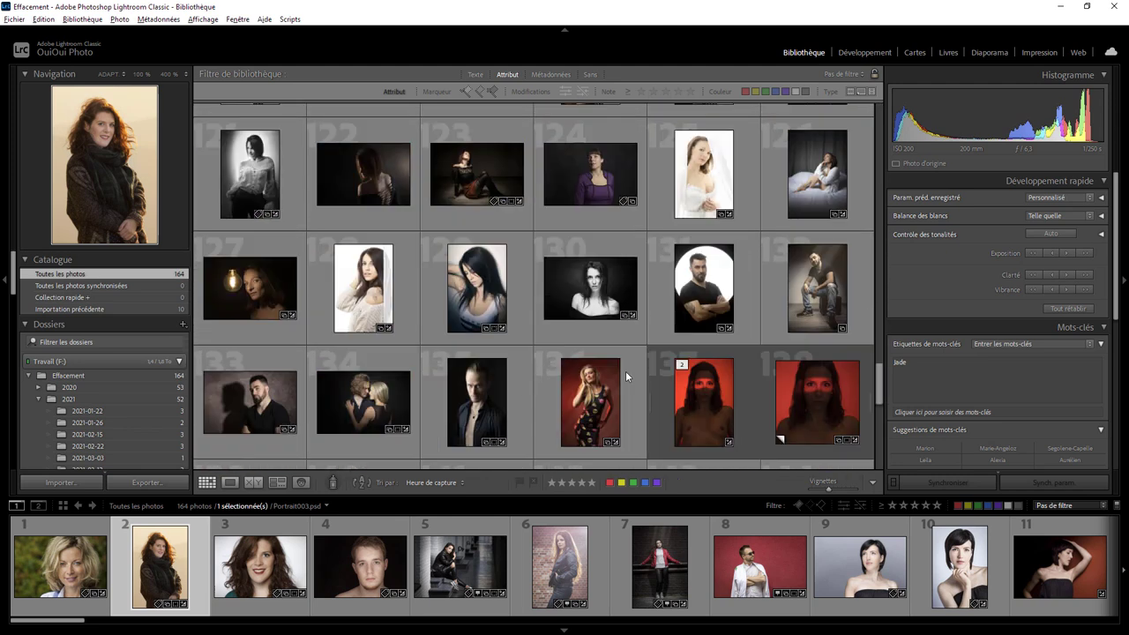
scroll(625, 371, down, 3)
scroll(625, 370, down, 1)
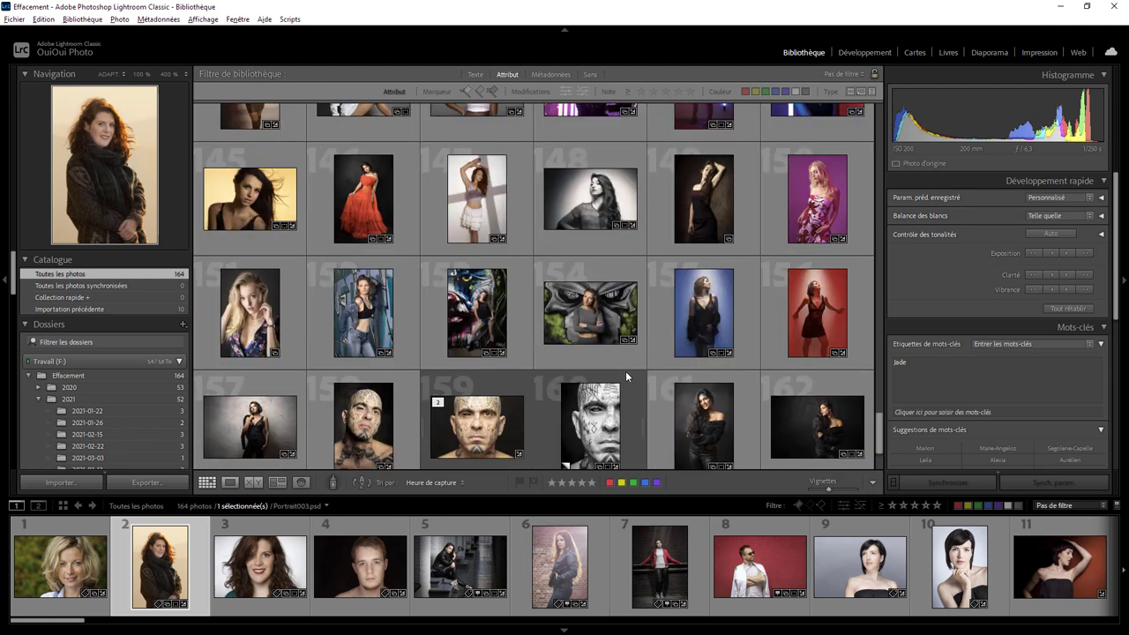
mouse_move(250, 312)
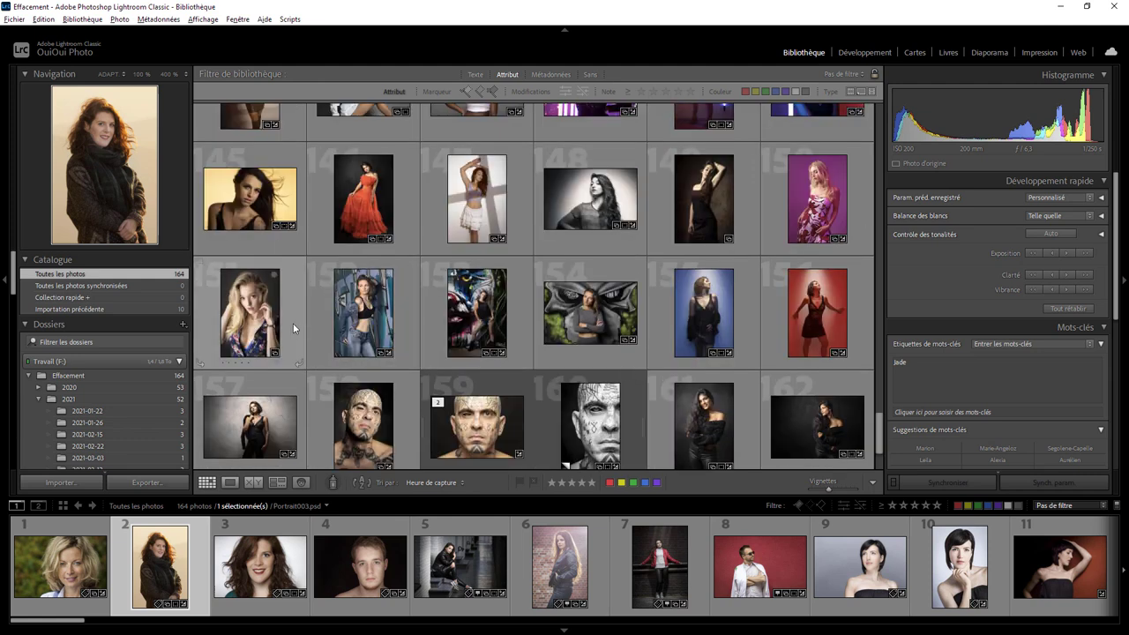
click(293, 323)
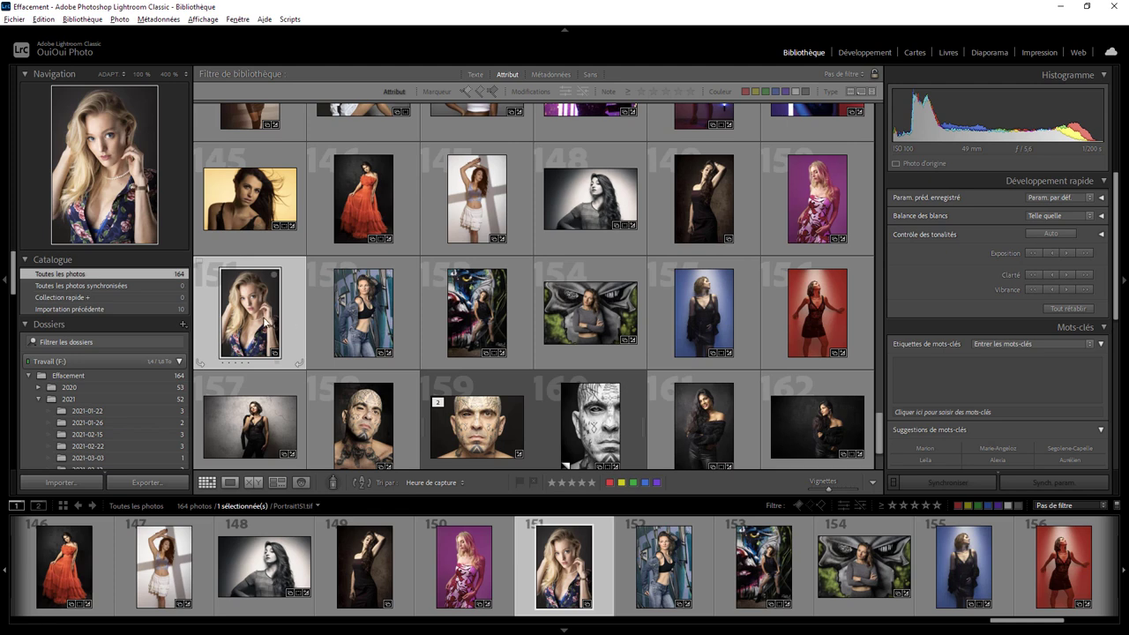
- Go to photo 151's folder and reveal Portrait151.tif in File Explorer
right_click(266, 322)
click(338, 328)
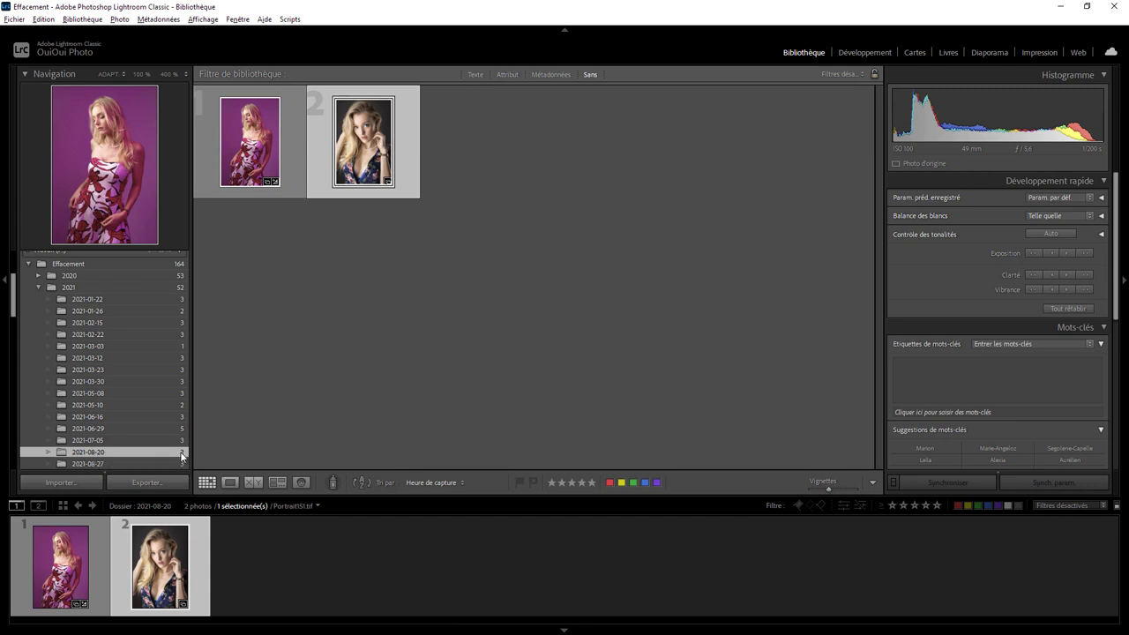
mouse_move(363, 142)
right_click(369, 155)
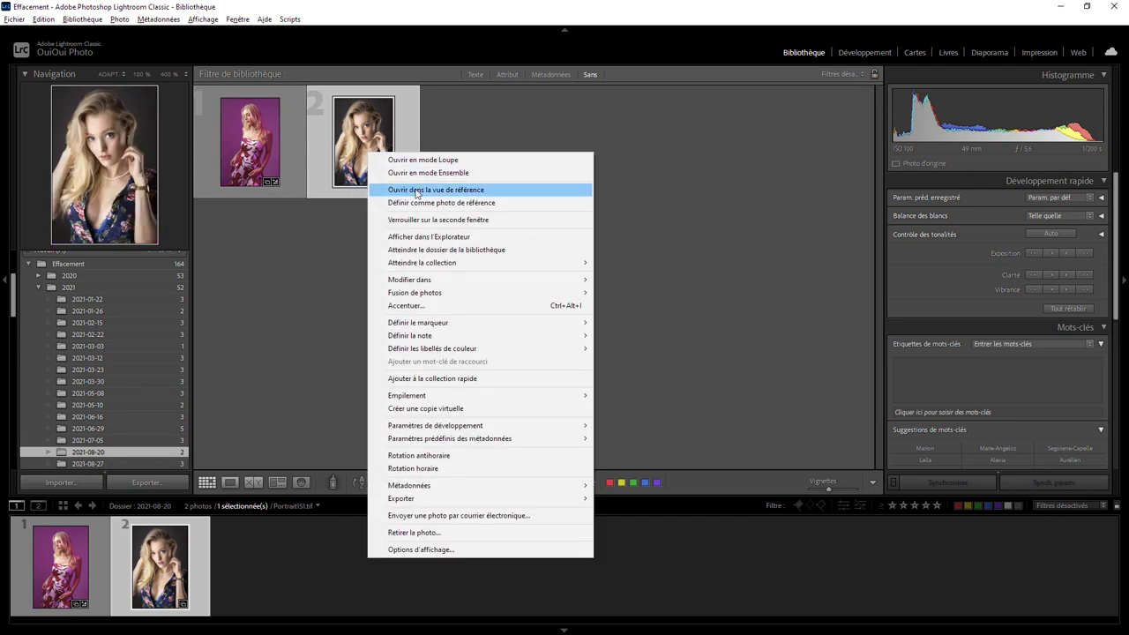
click(431, 236)
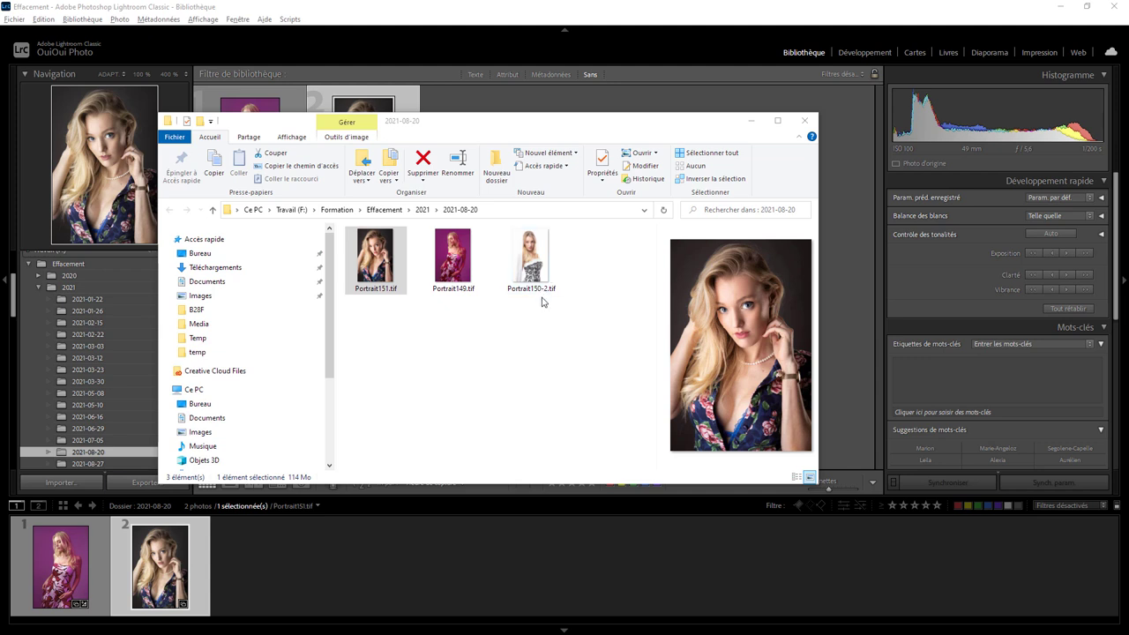
- Close the 2021-08-20 Explorer window to return to Lightroom's library
click(805, 120)
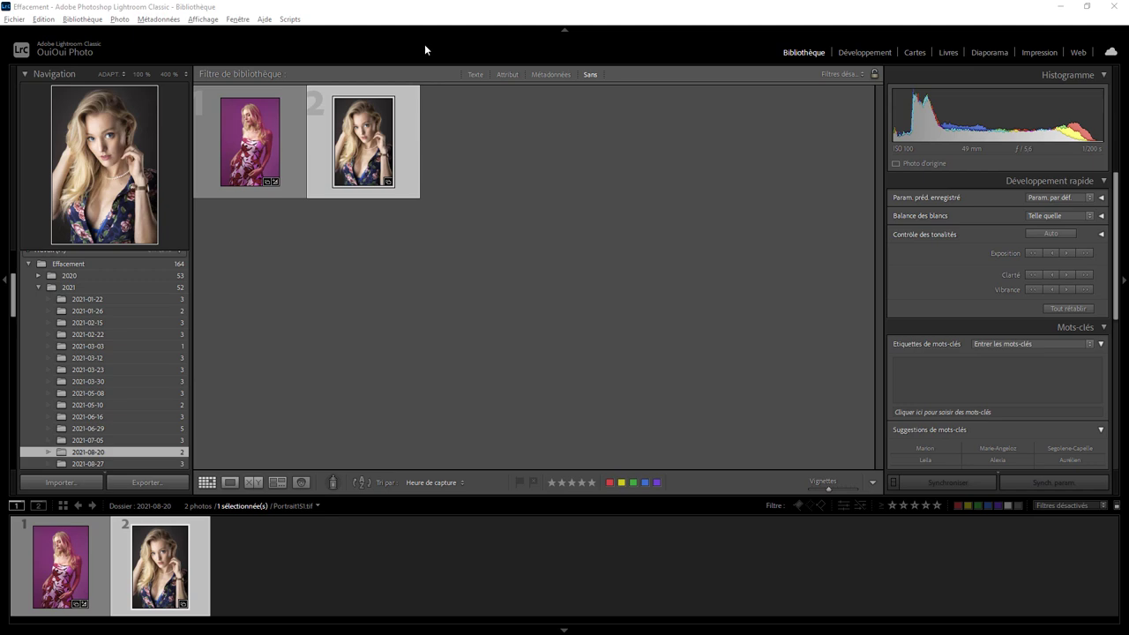
- Open the Import dialog via Fichier > Importer des photos et des vidéos…
click(14, 19)
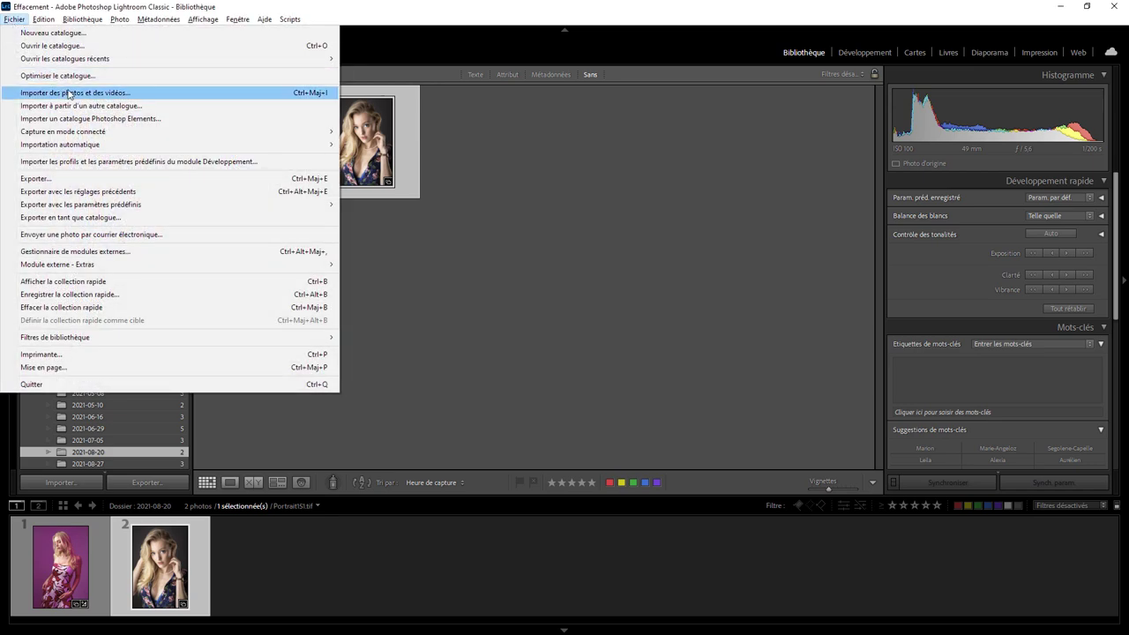
click(70, 93)
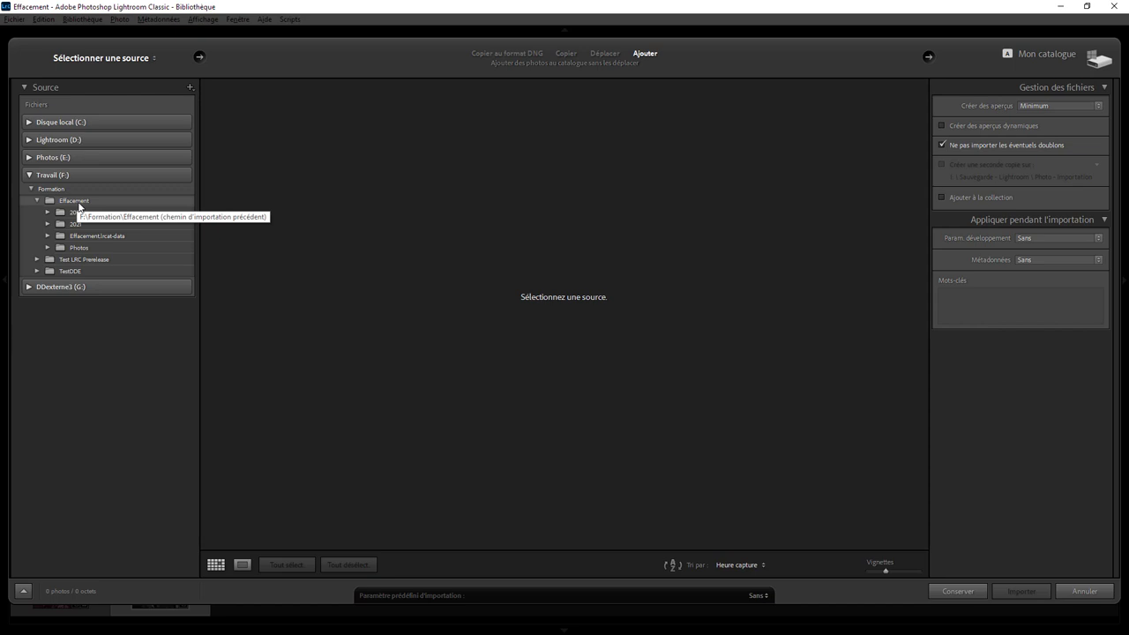
- Set Travail (F:) > Formation > Effacement as source with Inclure les sous-dossiers on, 11 of 166 photos marked
click(77, 202)
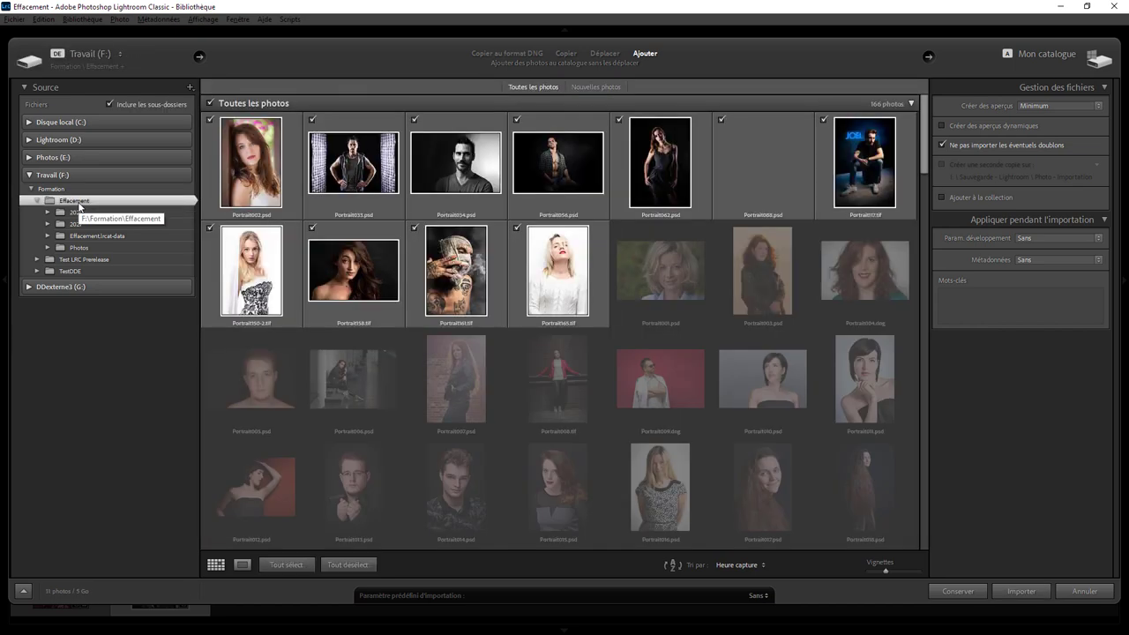
click(109, 104)
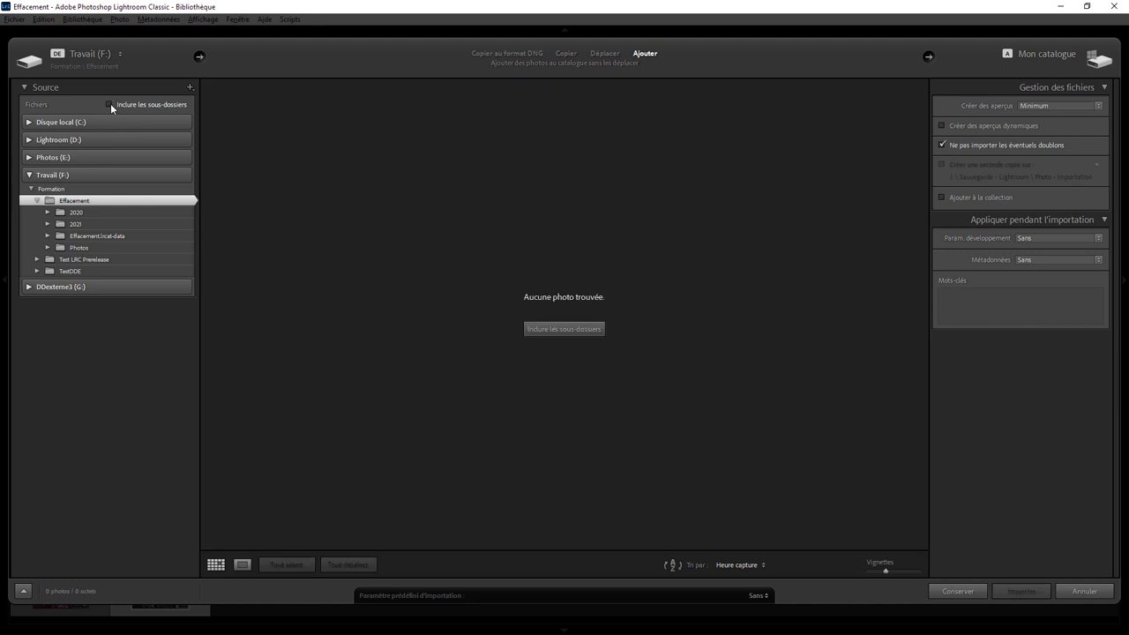
click(109, 104)
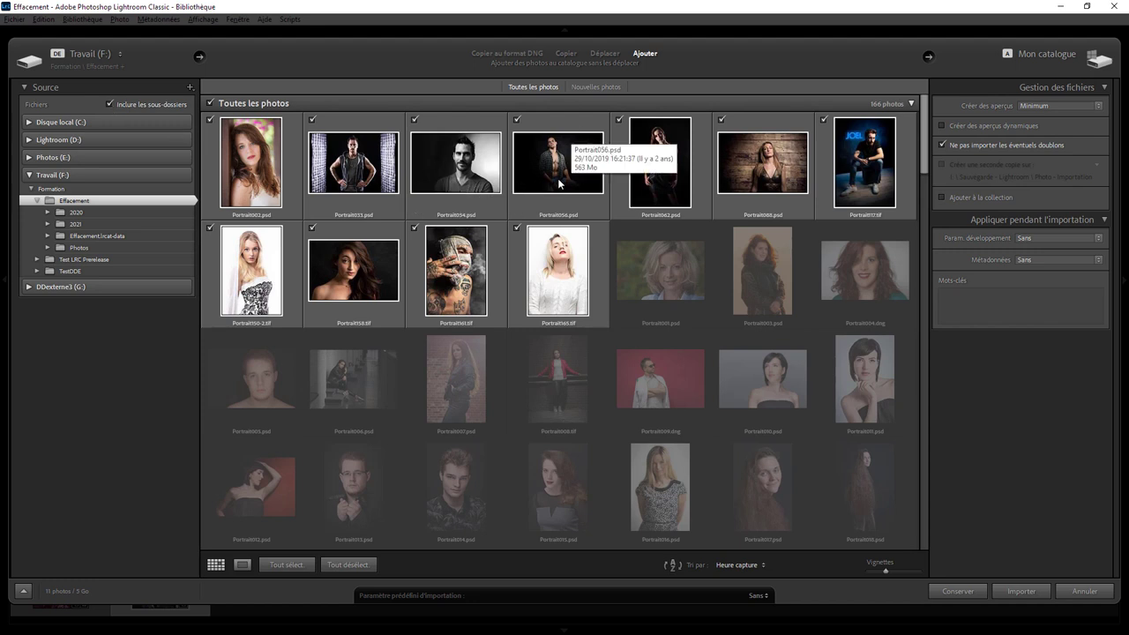
mouse_move(923, 174)
mouse_down()
mouse_move(951, 444)
mouse_move(939, 324)
mouse_up()
- Sort the import grid by Heure capture and tick Ajouter à la collection
click(743, 565)
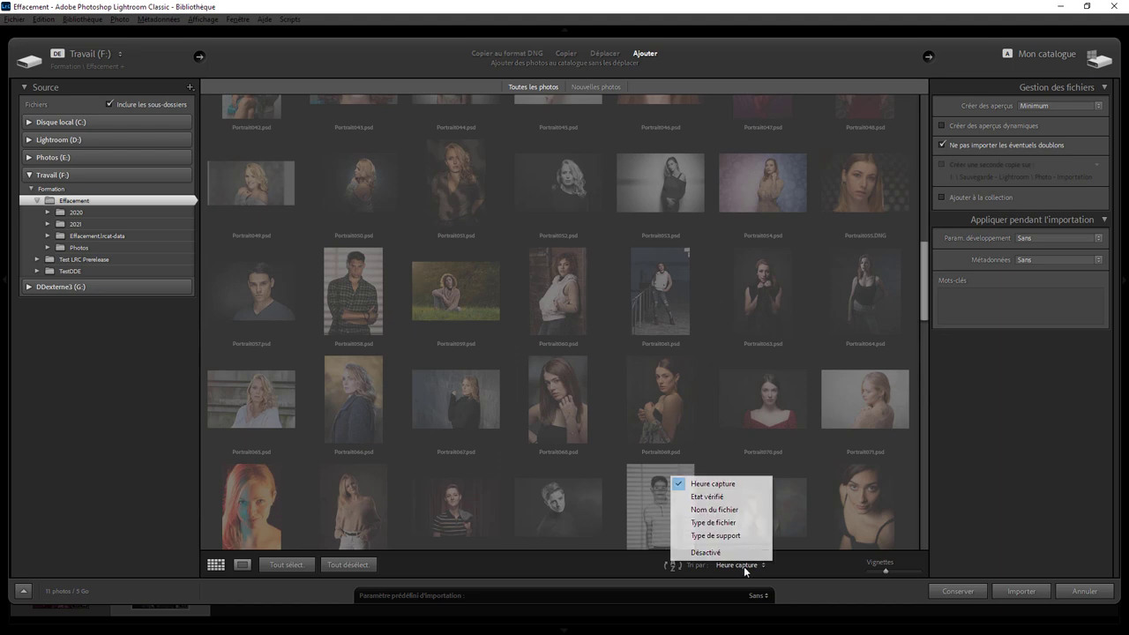
click(707, 496)
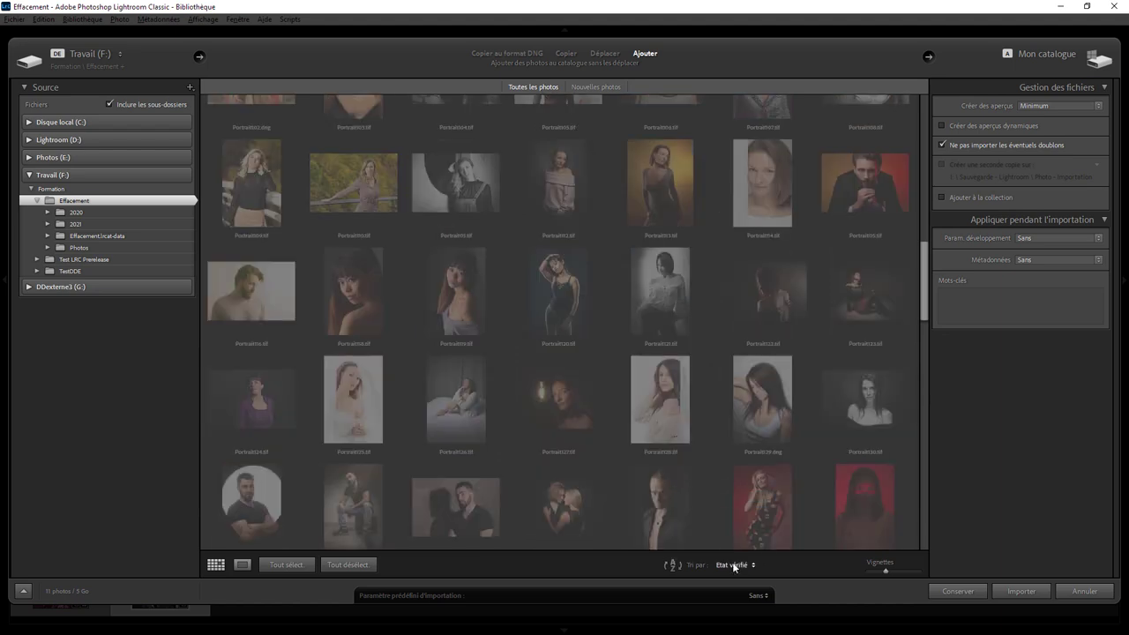
click(733, 567)
click(721, 483)
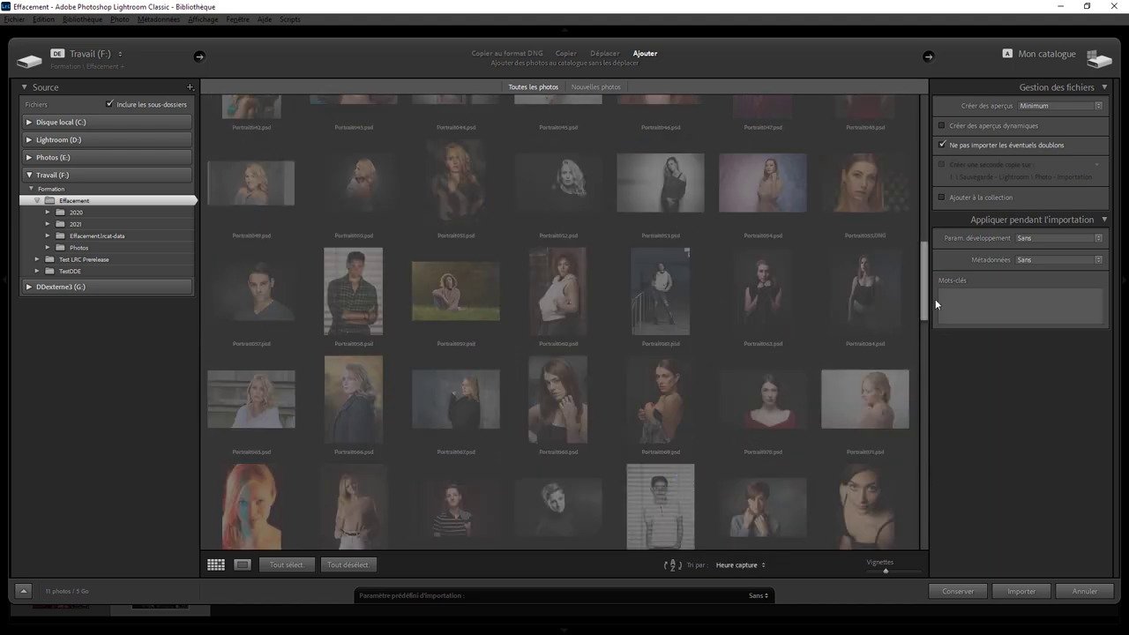
drag(923, 304, 922, 143)
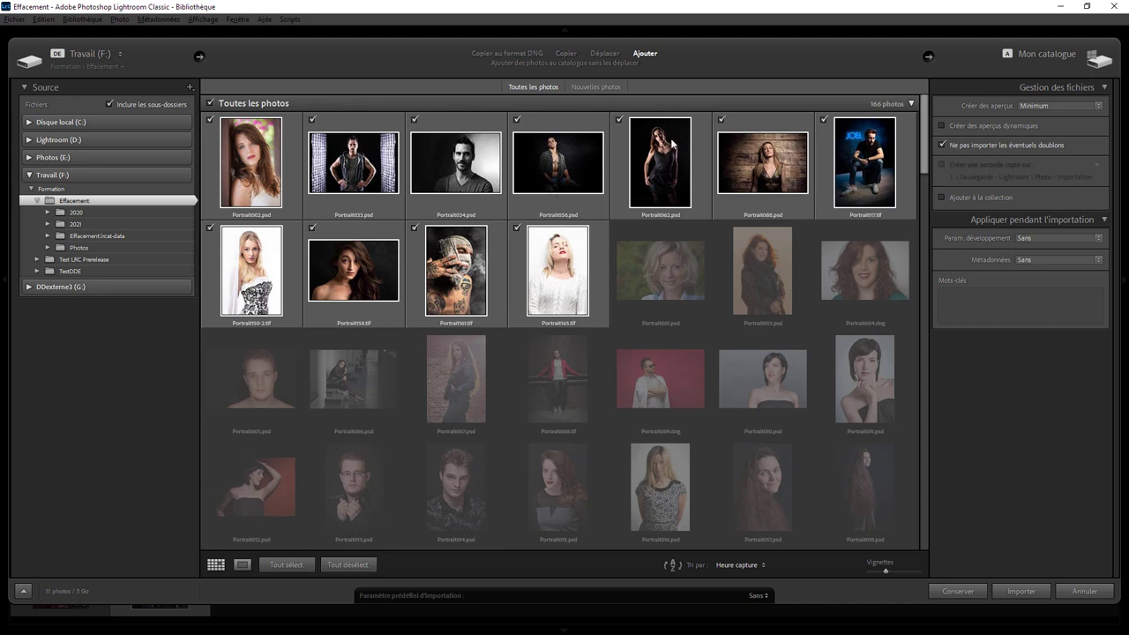
click(955, 198)
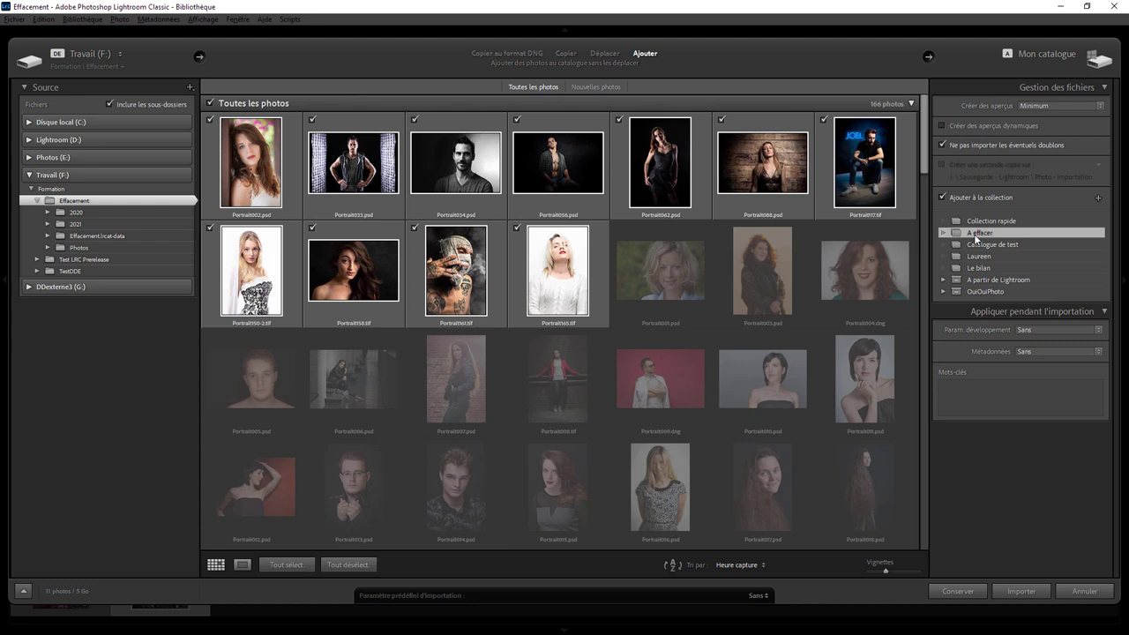
- Create a new collection named 'Effacement' as the import target
click(1098, 198)
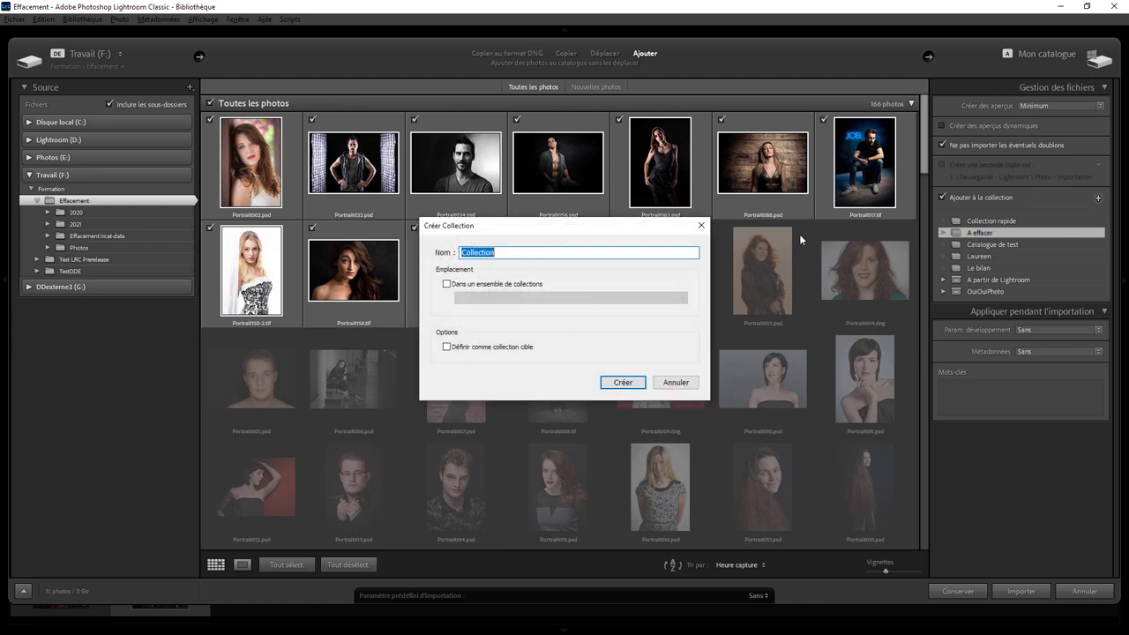
text(Effacement)
click(622, 382)
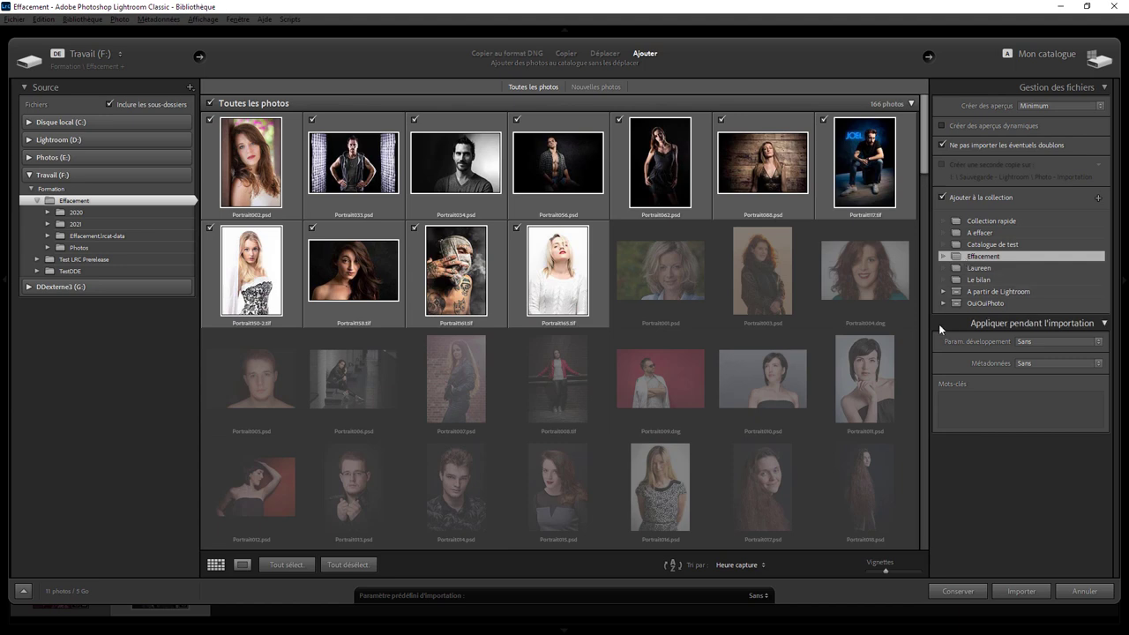
- Import the 11 checked photos, then show Catalogue > Toutes les photos with 175 photos
click(1023, 591)
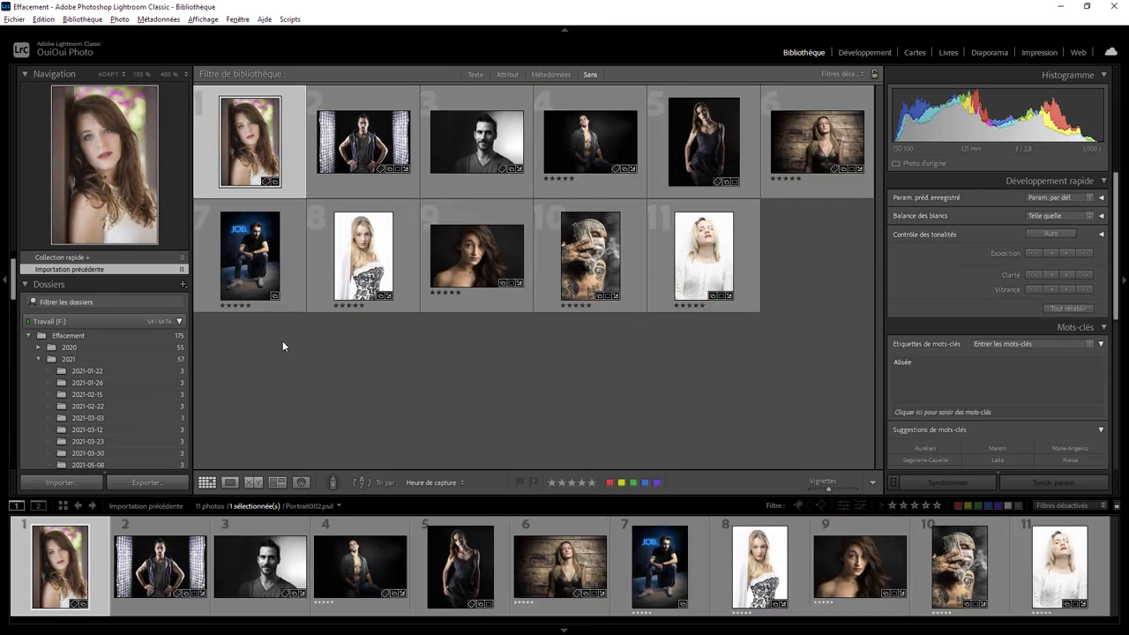
scroll(16, 269, up, 2)
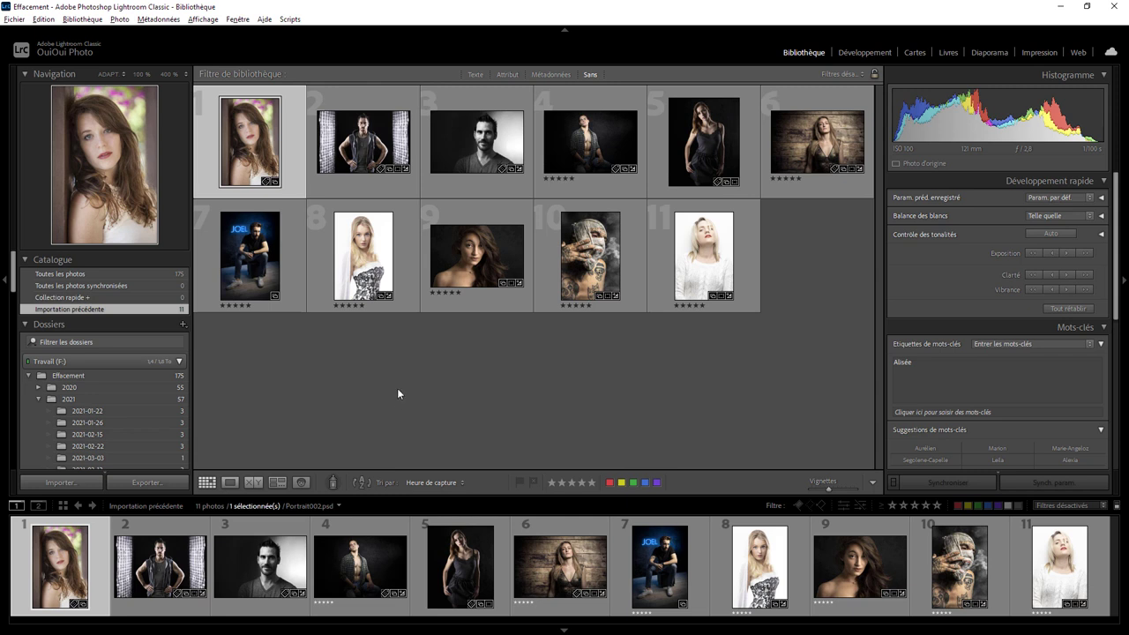
mouse_move(13, 283)
mouse_down()
mouse_move(13, 337)
mouse_move(14, 256)
mouse_up()
click(77, 275)
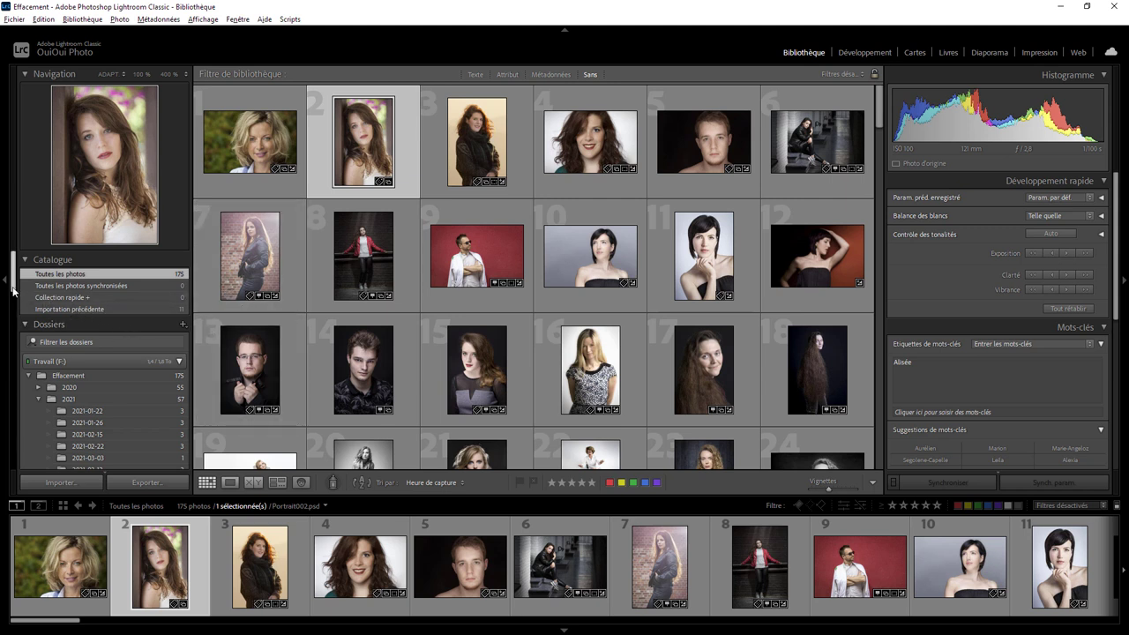
- Open the Effacement collection, select all 11 photos, and undo their accidental removal from it
drag(13, 291, 25, 452)
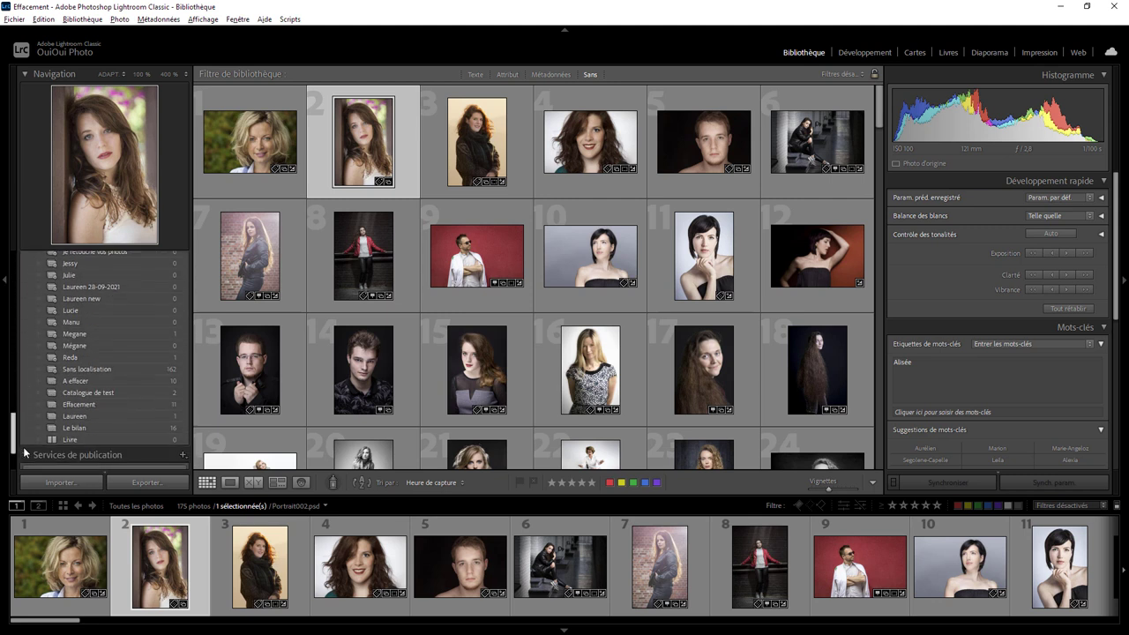
click(24, 453)
click(83, 389)
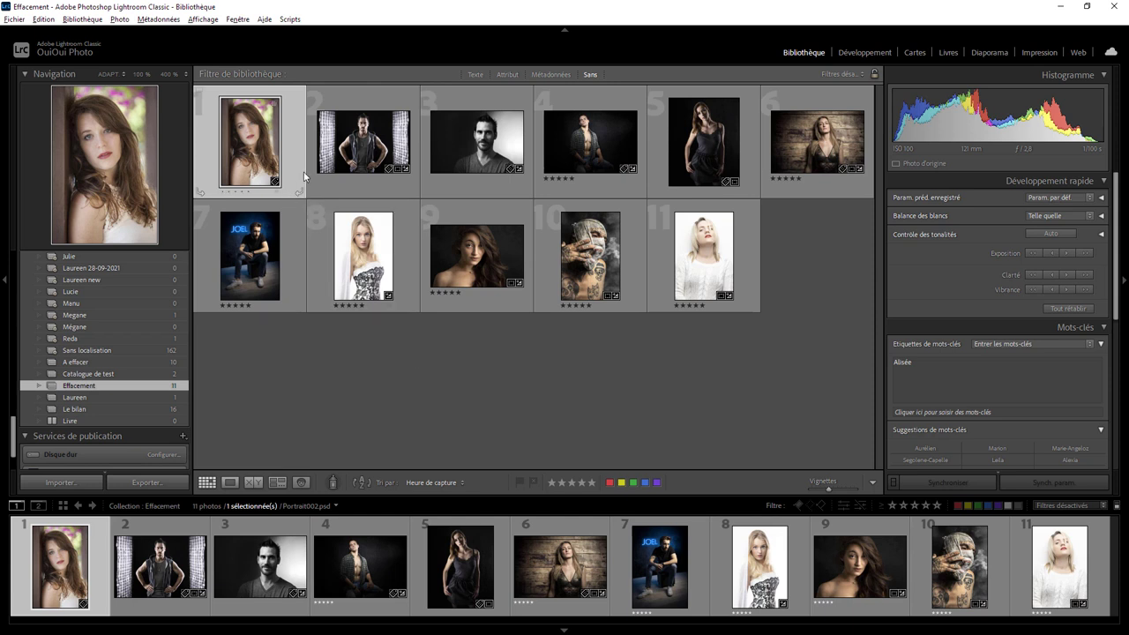
mouse_move(249, 141)
shift+click(734, 251)
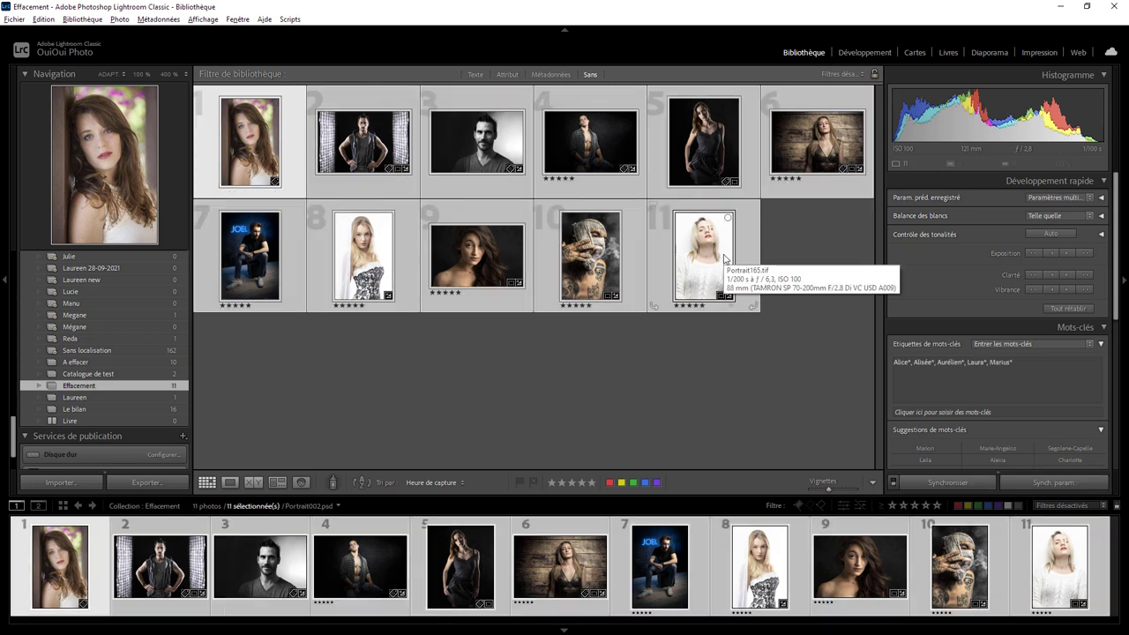
key(Delete)
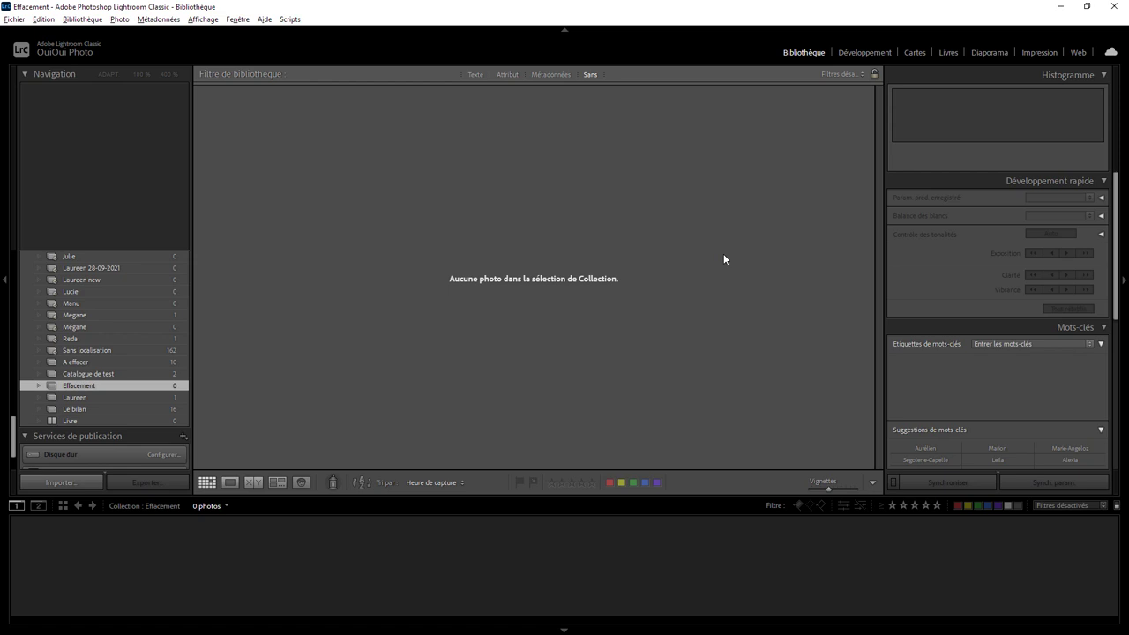
key(ctrl+z)
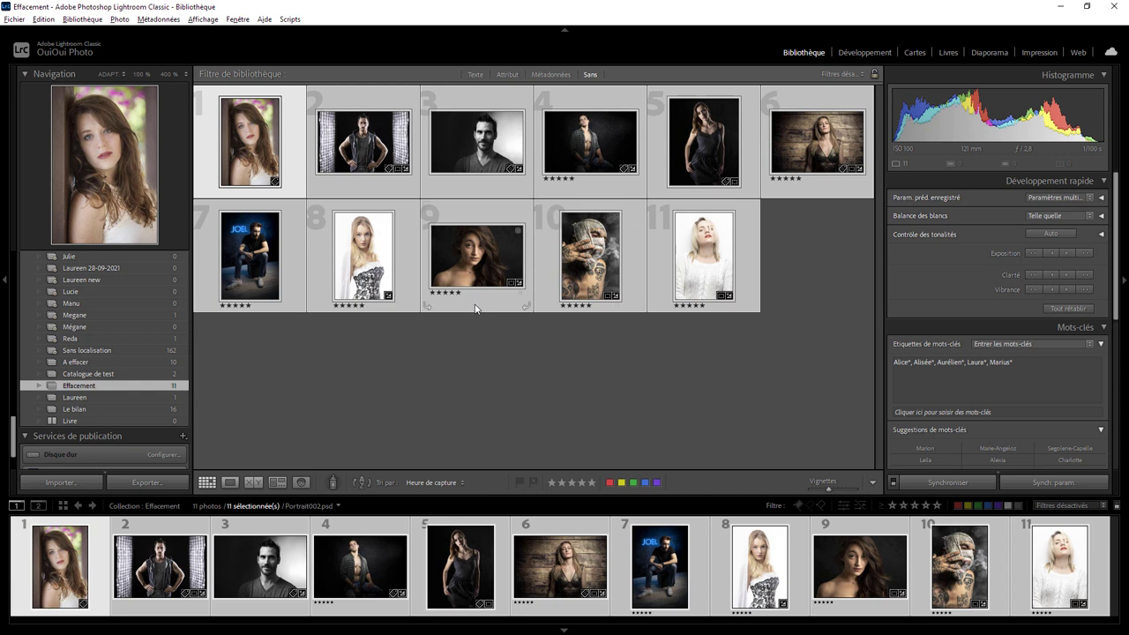
click(120, 19)
mouse_move(157, 277)
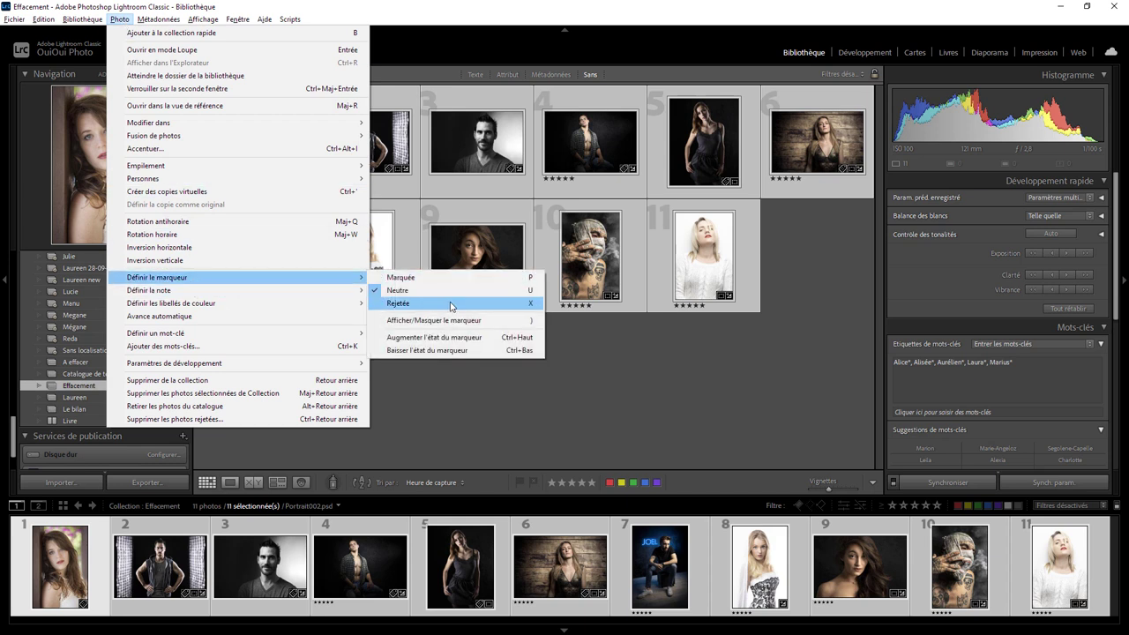
click(450, 303)
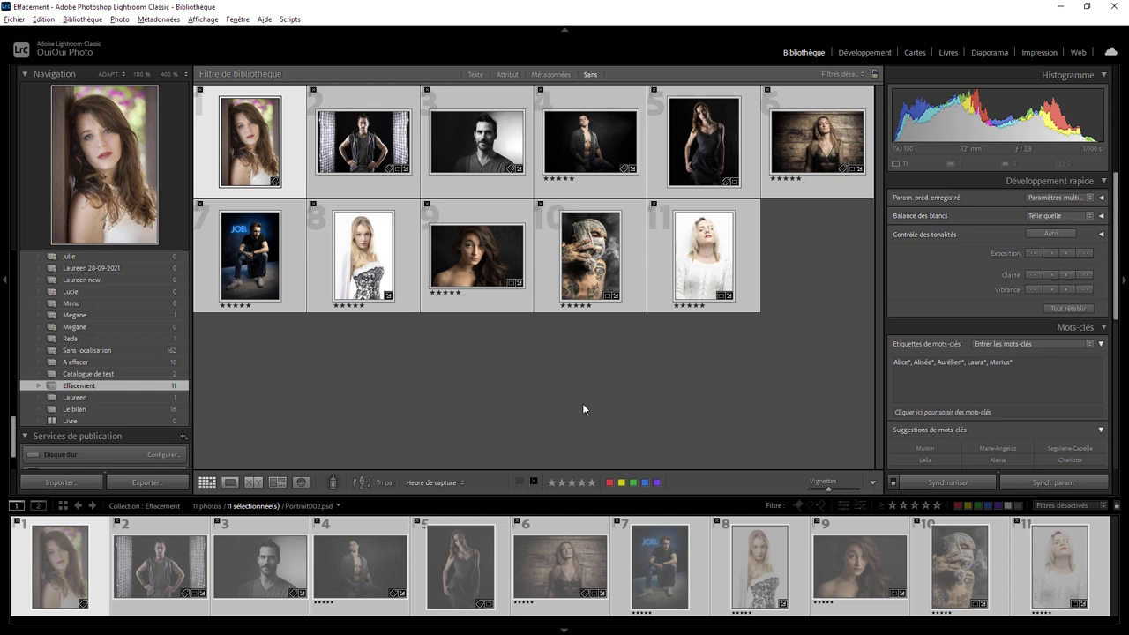
click(120, 20)
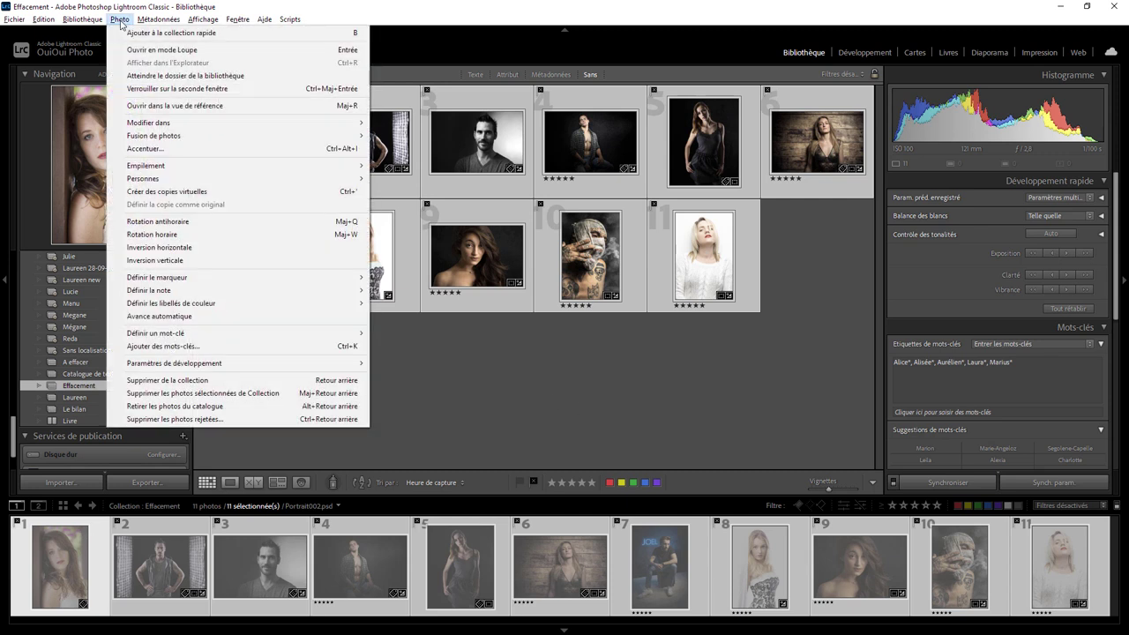
click(213, 419)
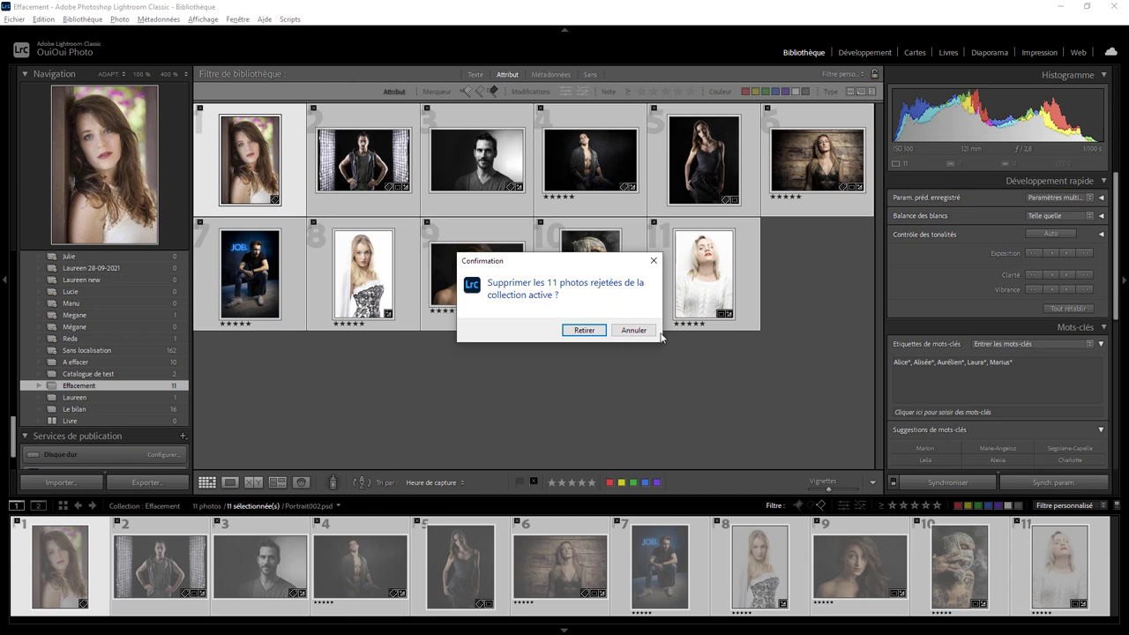
click(633, 330)
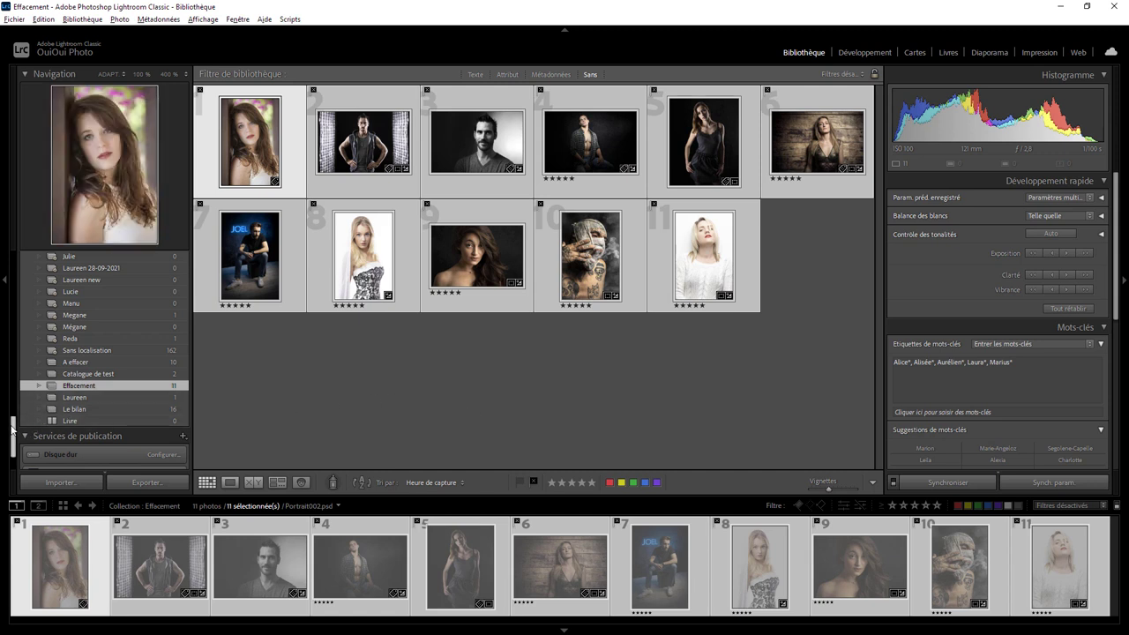
- From Toutes les photos, run Supprimer les photos rejetées and remove the 11 rejected files from disk
drag(11, 428, 11, 236)
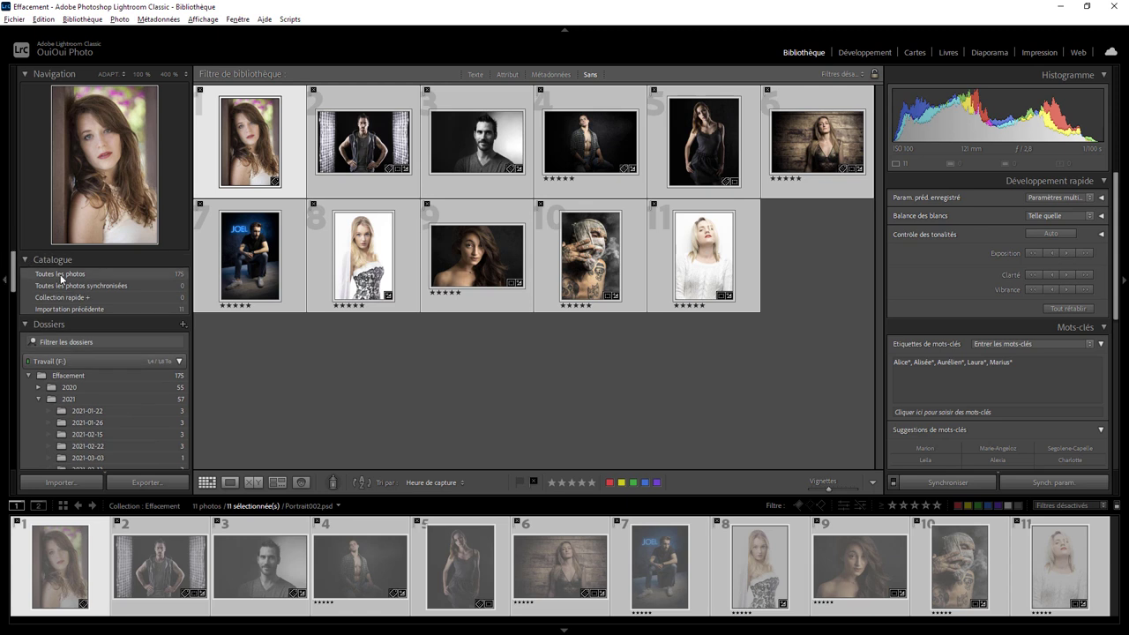
click(61, 276)
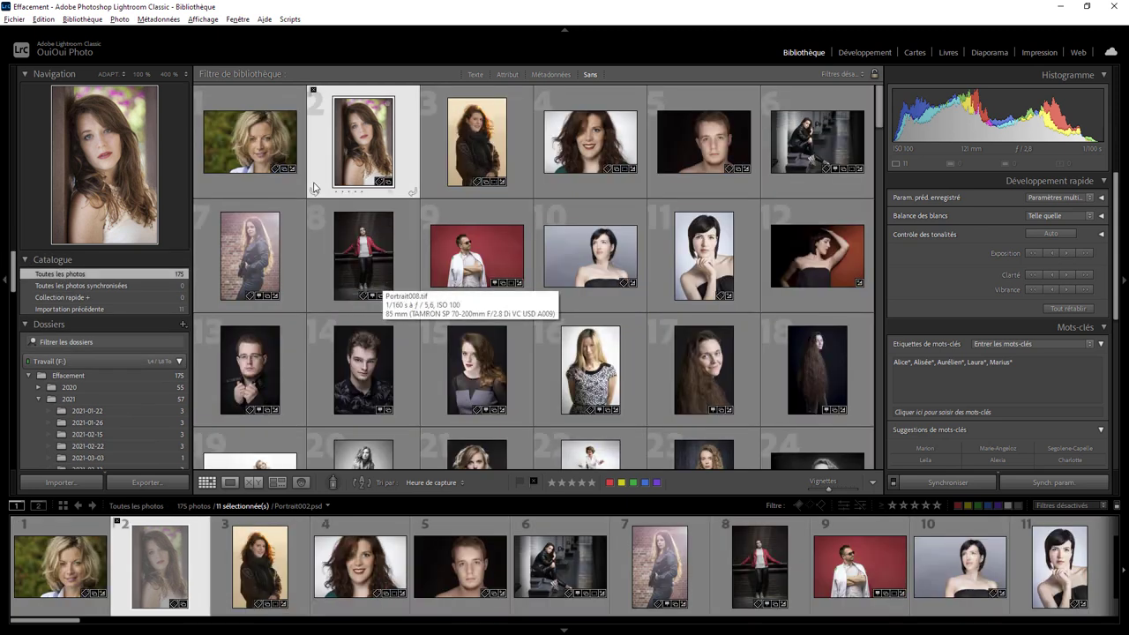
click(119, 19)
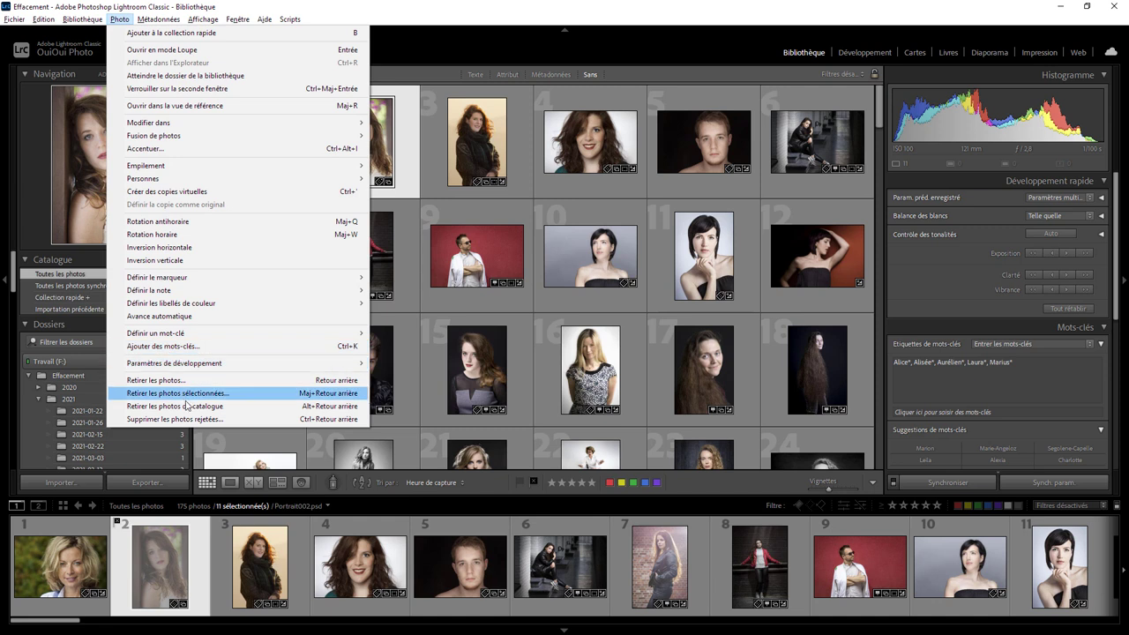
click(177, 419)
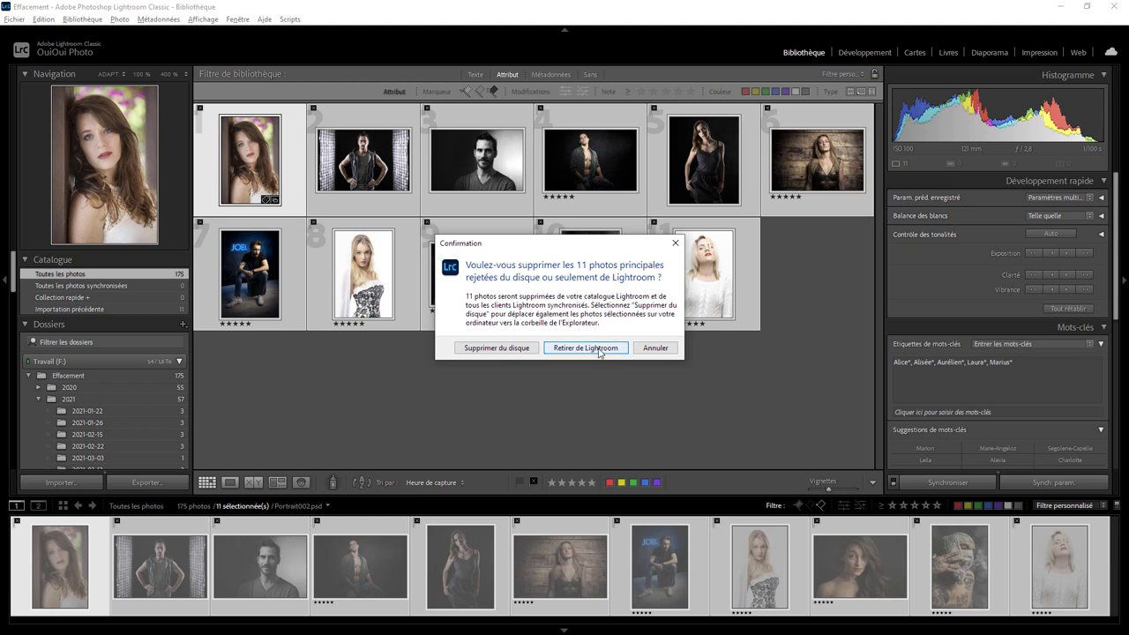
click(496, 348)
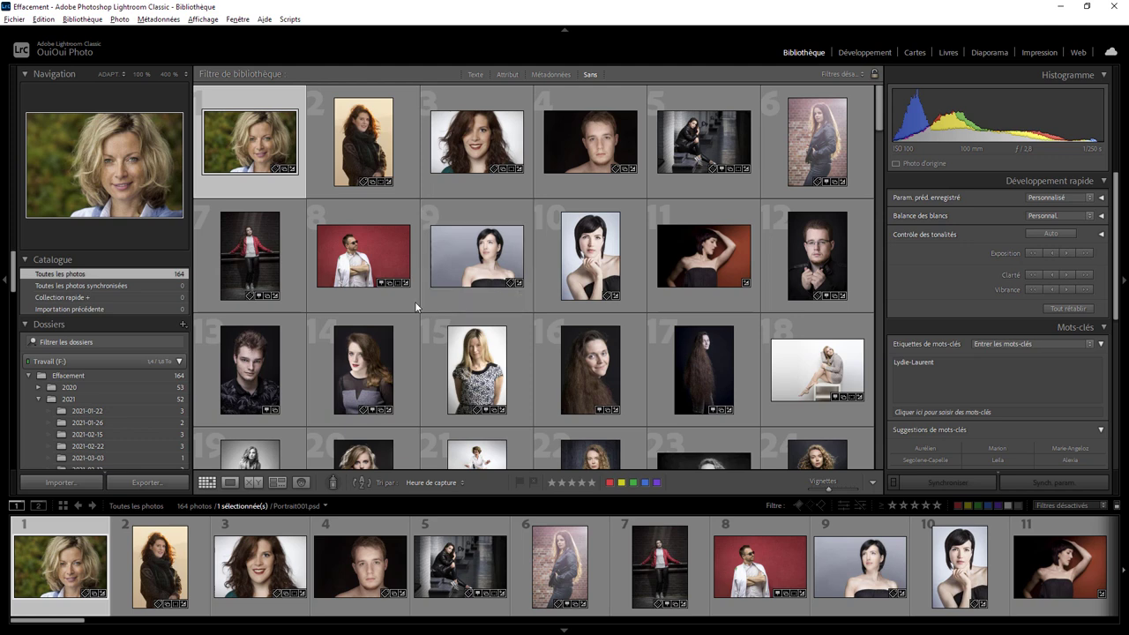
- Go to Portrait151's 2021-08-20 library folder and reveal Portrait151 in File Explorer
mouse_move(879, 124)
mouse_down()
mouse_move(853, 435)
mouse_move(853, 414)
mouse_up()
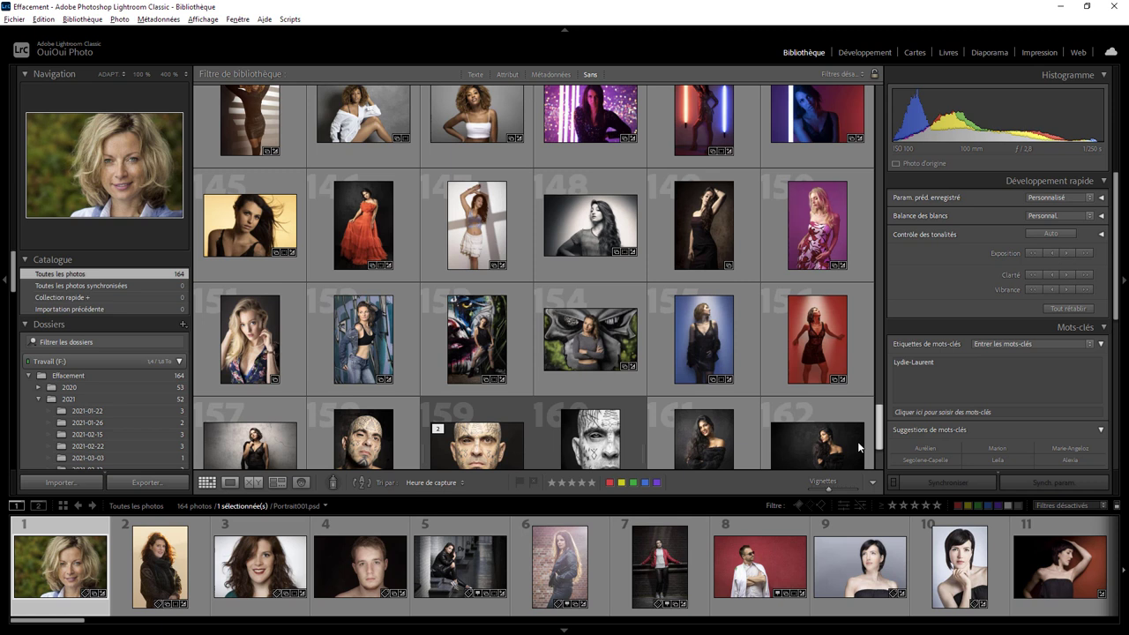
click(234, 355)
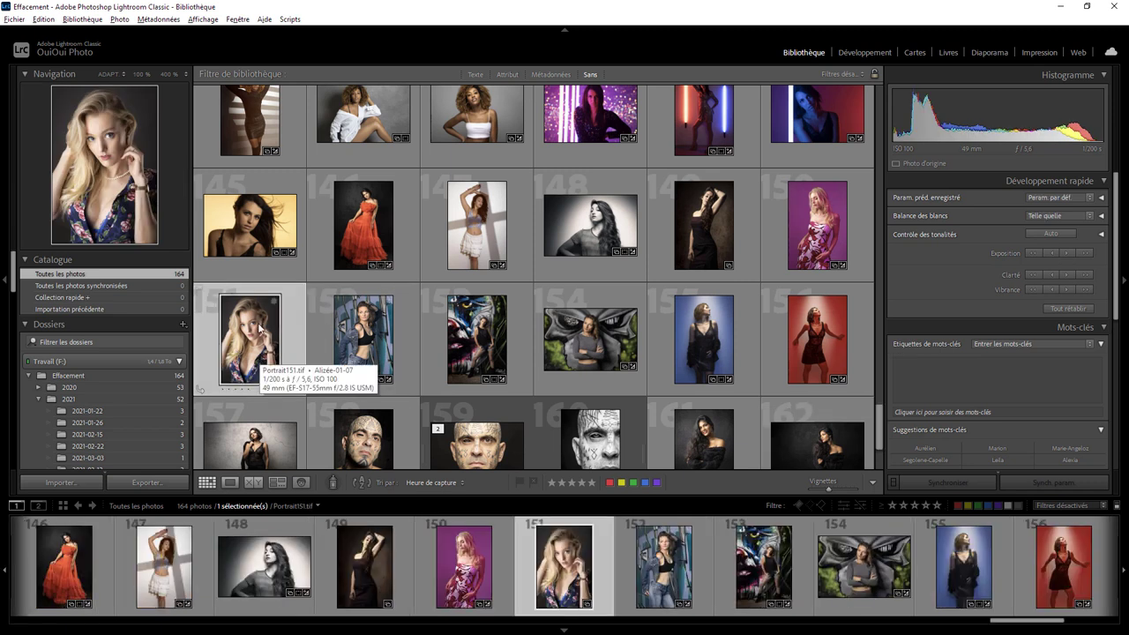
right_click(253, 338)
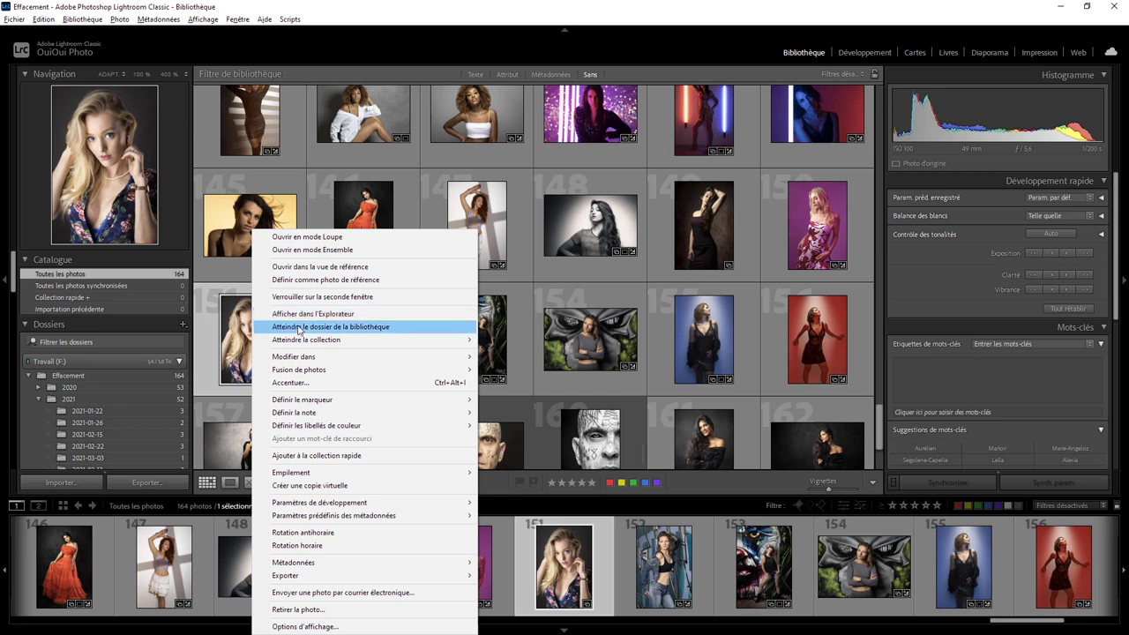
click(297, 326)
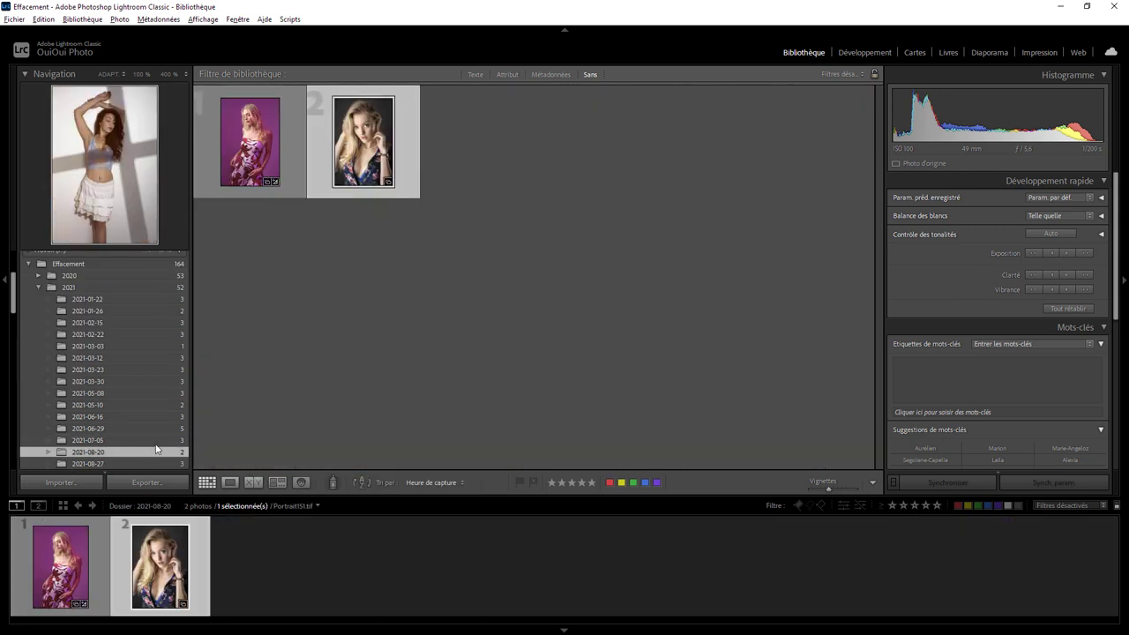
right_click(352, 157)
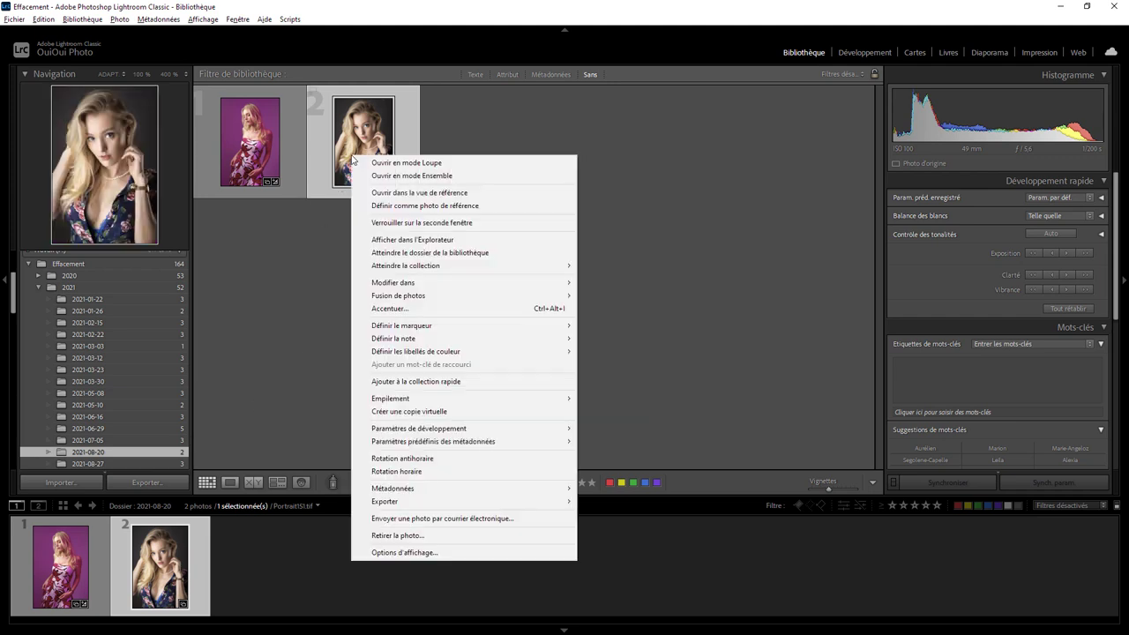
click(420, 241)
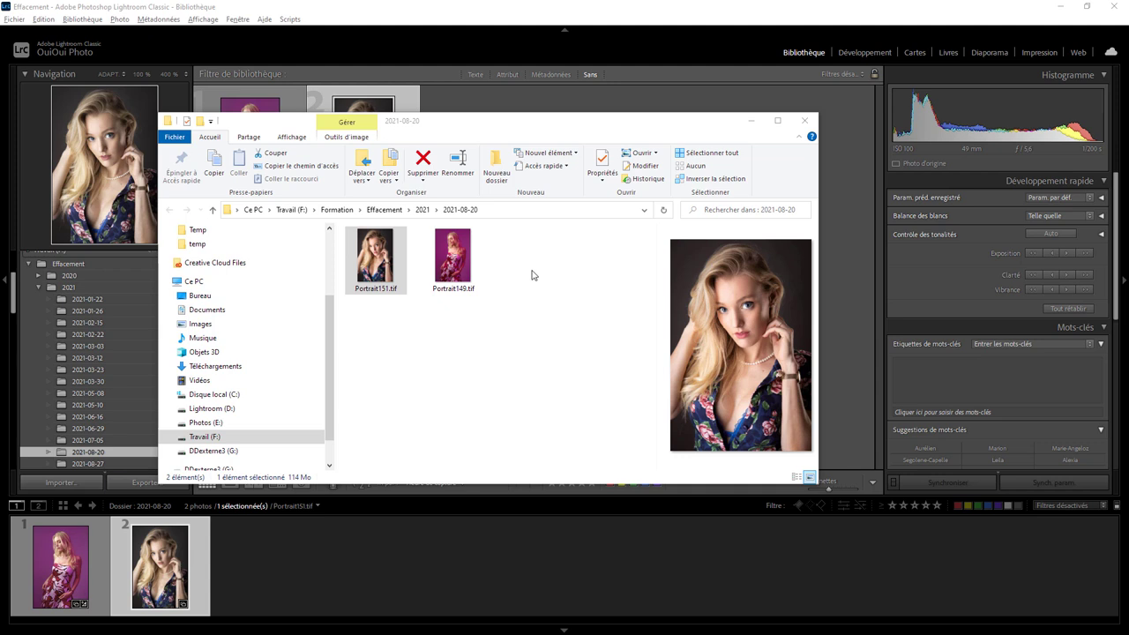
- Close the Explorer window showing Portrait151.tif and Portrait149.tif
click(795, 124)
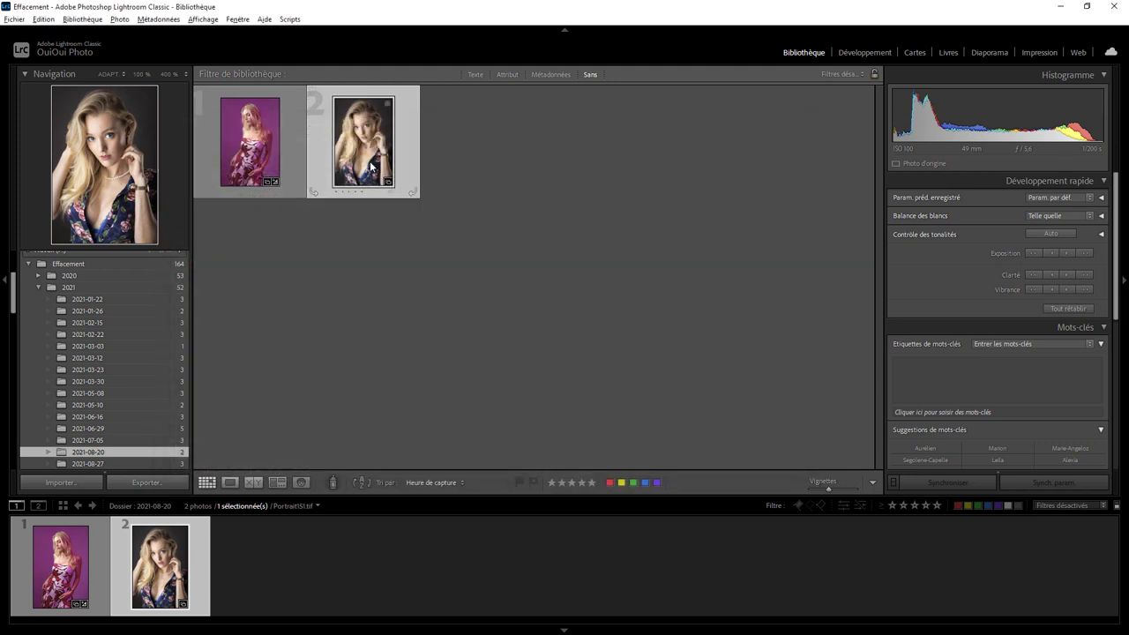
key(Delete)
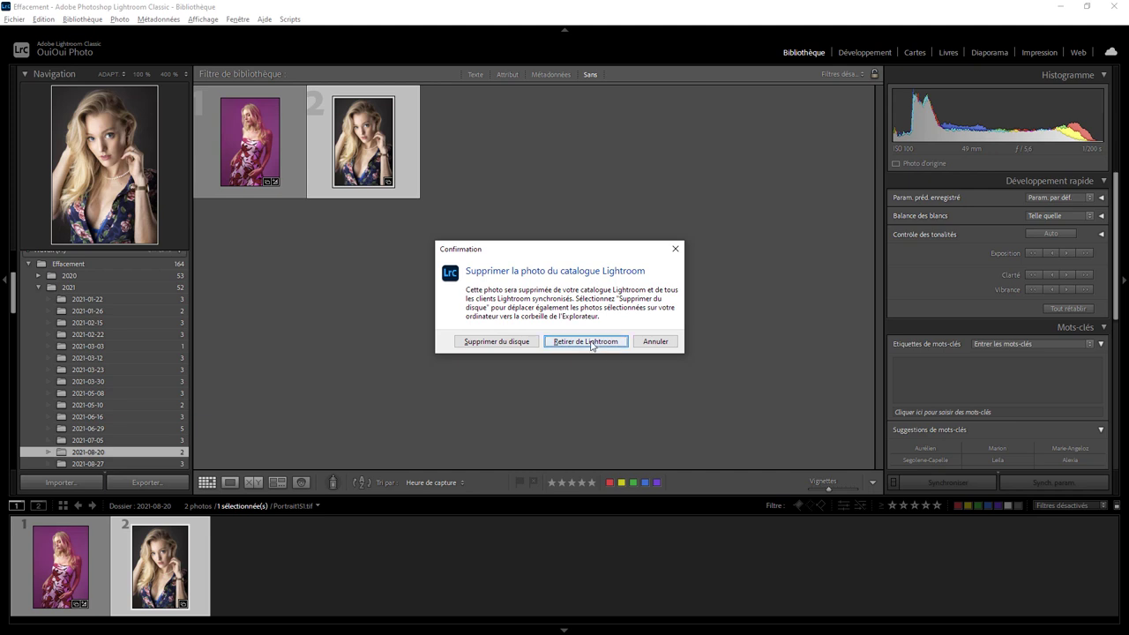
click(675, 249)
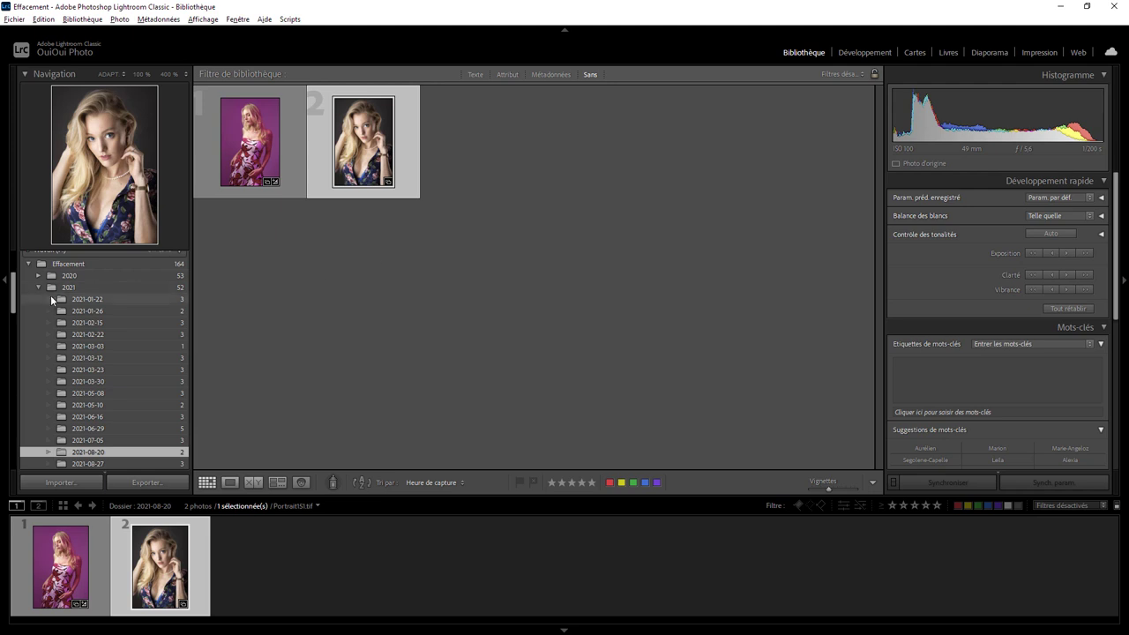
- Switch the grid from the 2021-08-20 folder to Toutes les photos, showing all 164 photos
drag(12, 299, 11, 258)
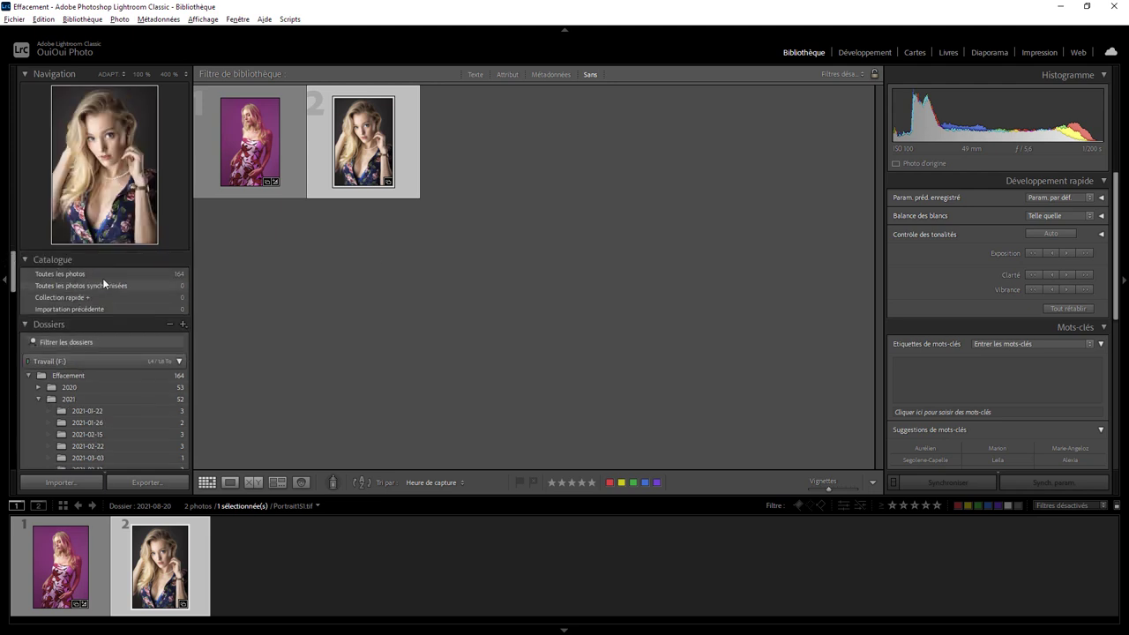
click(84, 273)
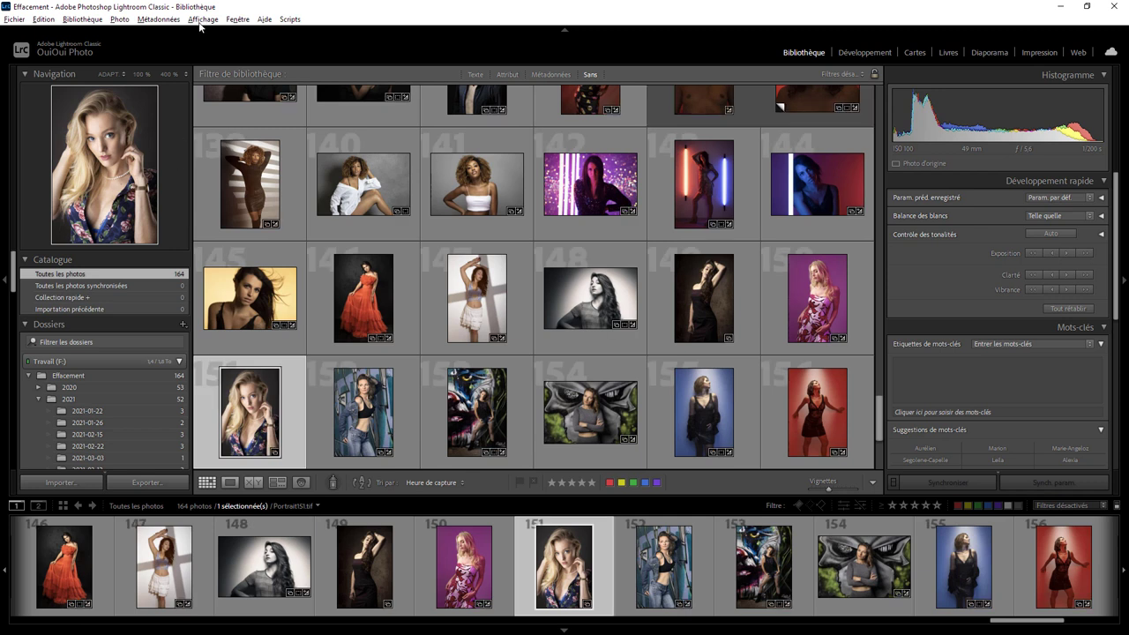
click(119, 18)
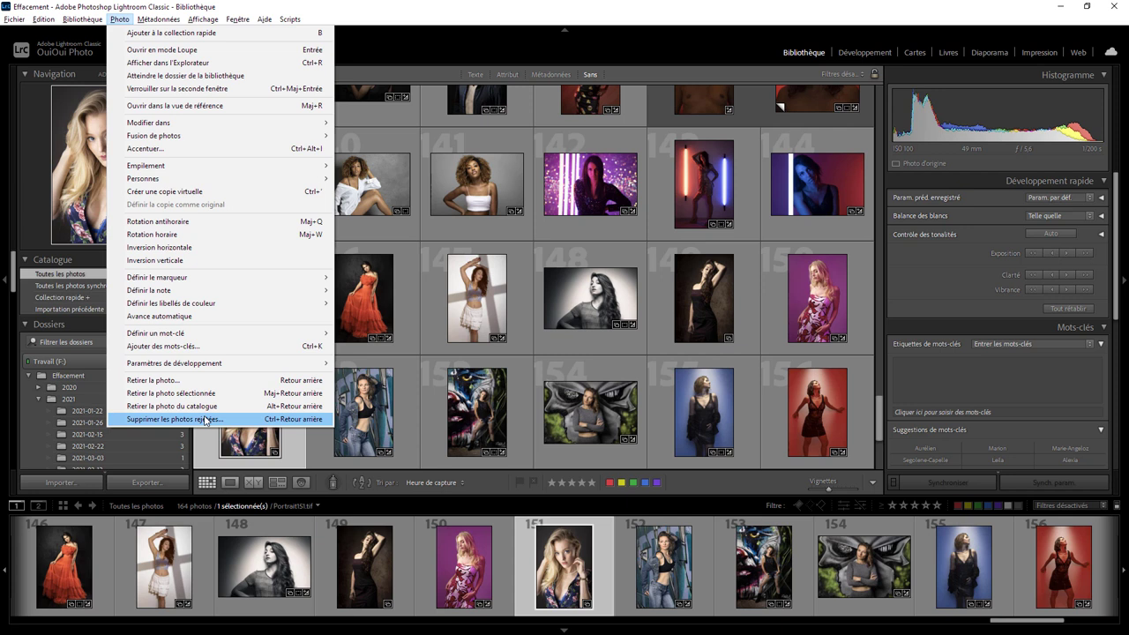